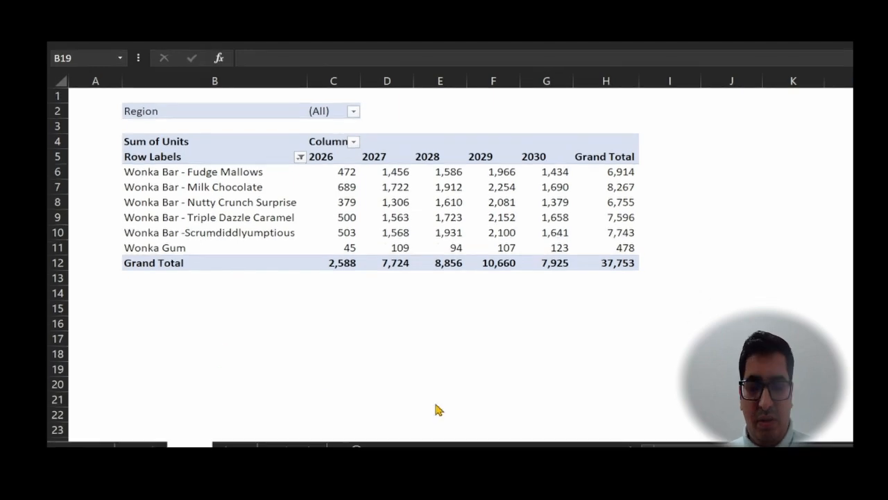
Examine the pivot table's product names, year headings from 2026 to 2030 and the unit values in C6:G11.
{"action": "key", "text": "alt+Tab"}
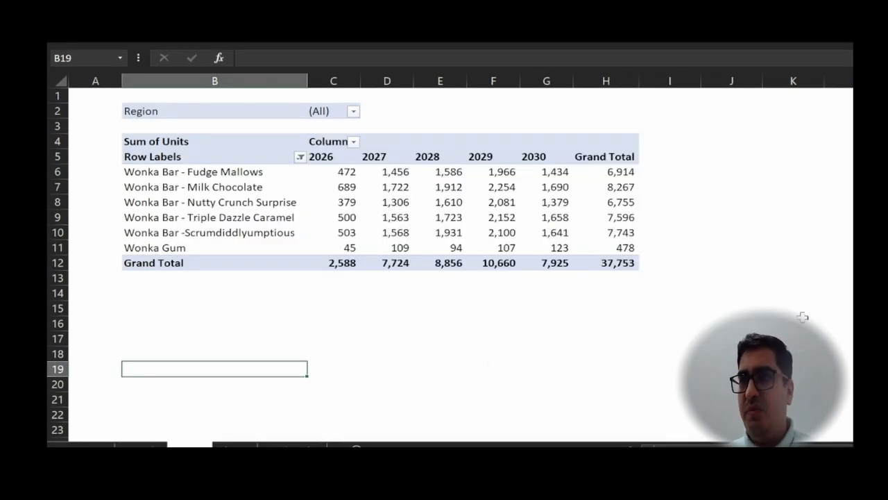
{"action": "left_click_drag", "start_coordinate": [208, 173], "coordinate": [233, 238]}
{"action": "left_click_drag", "start_coordinate": [318, 156], "coordinate": [539, 157]}
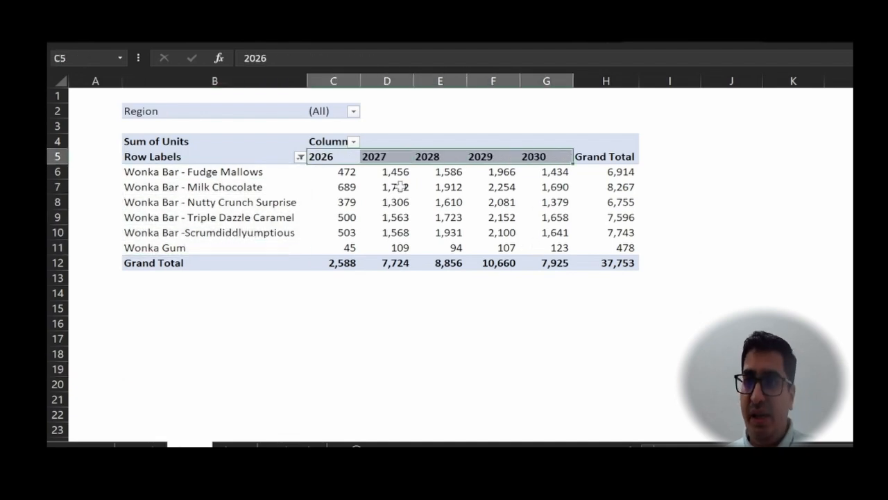
{"action": "left_click_drag", "start_coordinate": [344, 179], "coordinate": [531, 244]}
{"action": "left_click", "coordinate": [364, 352]}
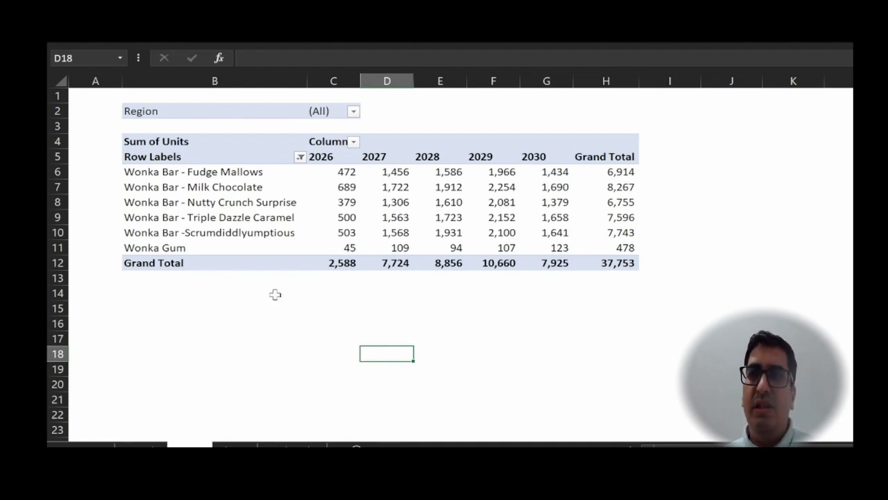
{"action": "left_click_drag", "start_coordinate": [393, 172], "coordinate": [402, 247]}
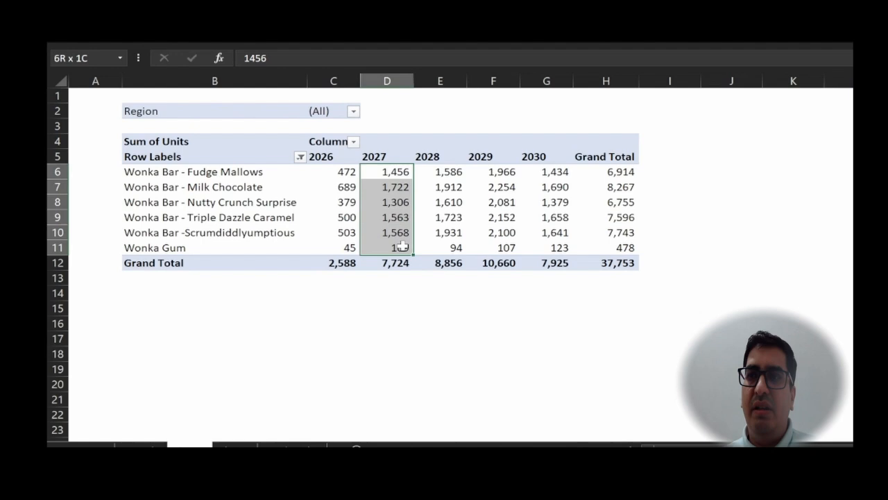
{"action": "left_click", "coordinate": [336, 338]}
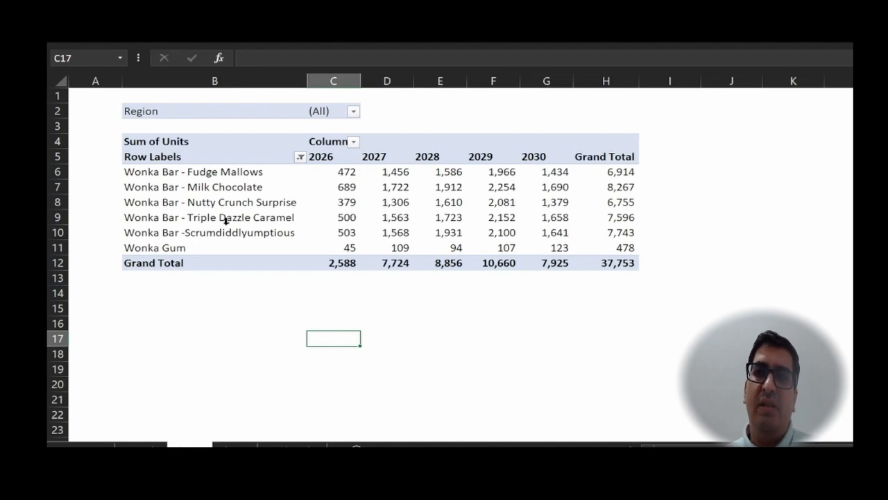
{"action": "left_click", "coordinate": [447, 201]}
{"action": "left_click", "coordinate": [562, 205]}
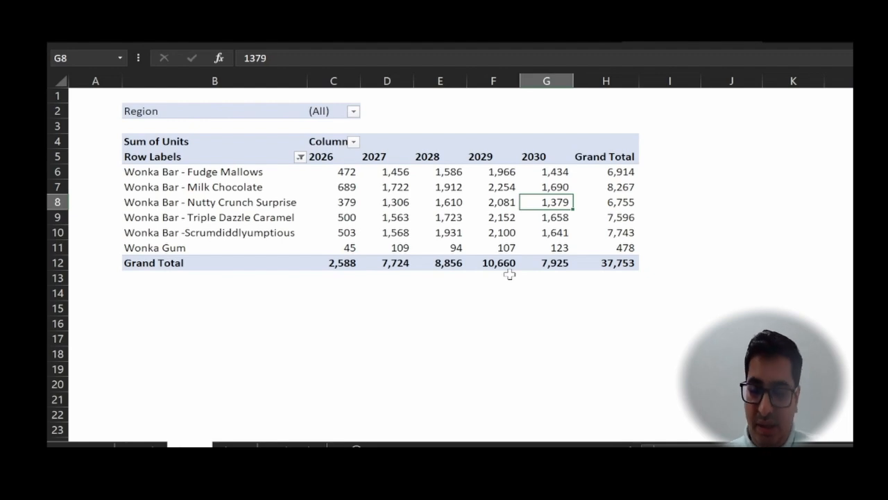
Go to the preceding worksheet and review the product and year lookup pairs in B17:C18.
{"action": "key", "text": "ctrl+Page_Up"}
{"action": "left_click", "coordinate": [382, 336]}
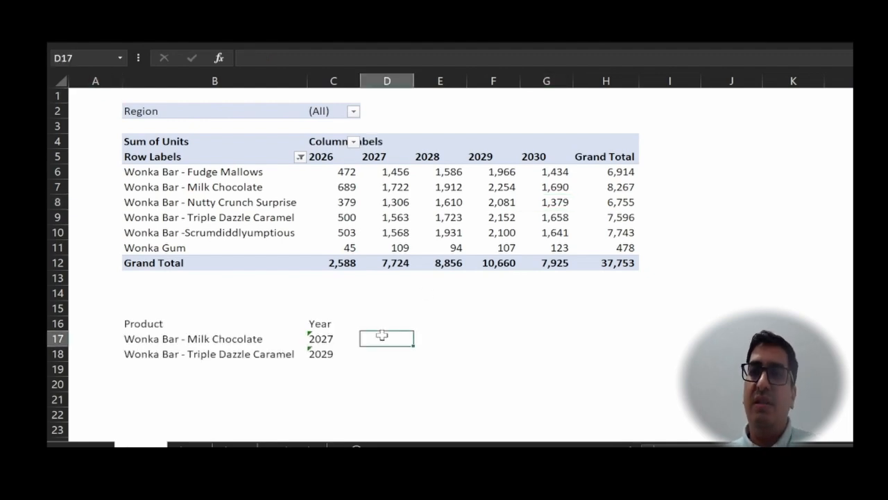
{"action": "left_click", "coordinate": [248, 340]}
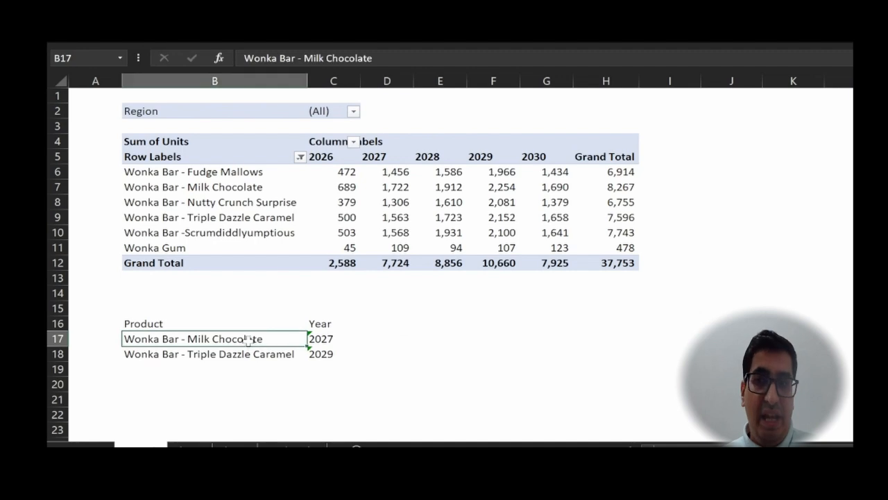
{"action": "left_click", "coordinate": [320, 340]}
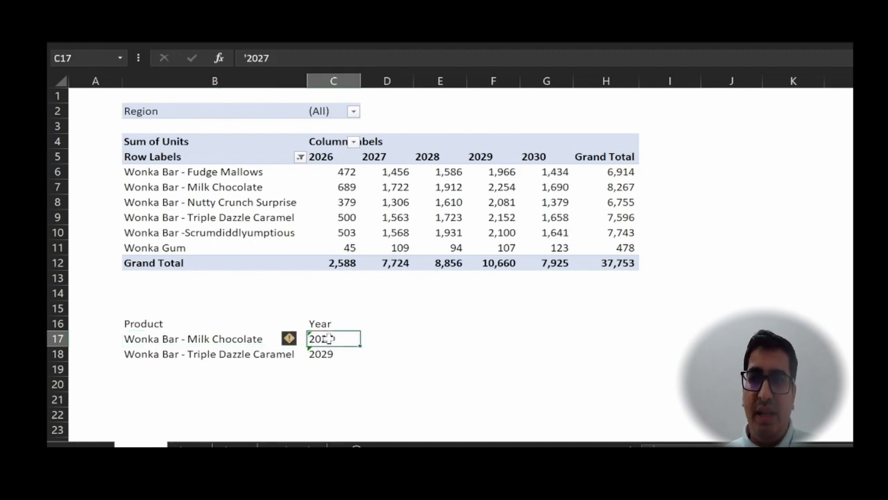
{"action": "left_click", "coordinate": [266, 355]}
{"action": "left_click", "coordinate": [320, 352]}
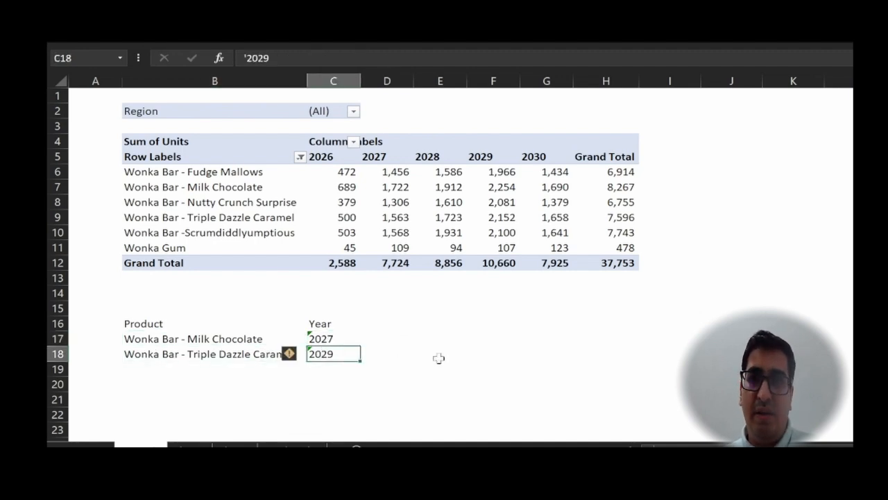
{"action": "left_click", "coordinate": [375, 336]}
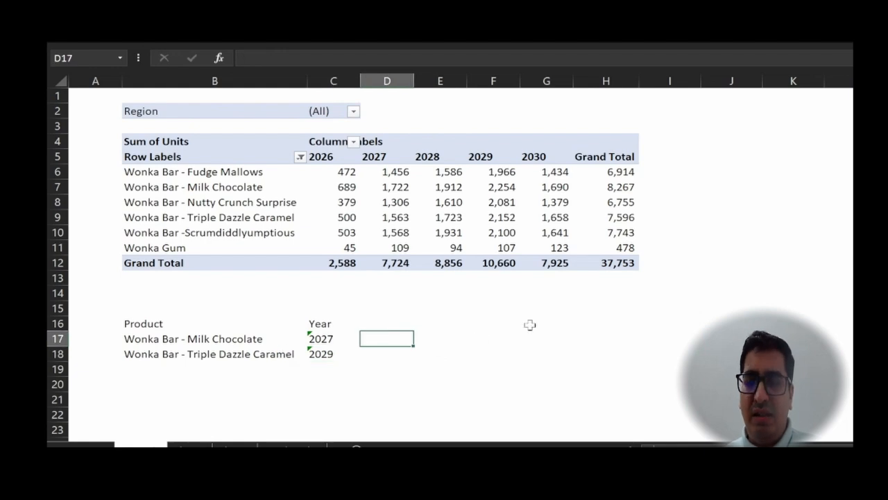
{"action": "type", "text": "=vl"}
{"action": "key", "text": "Tab"}
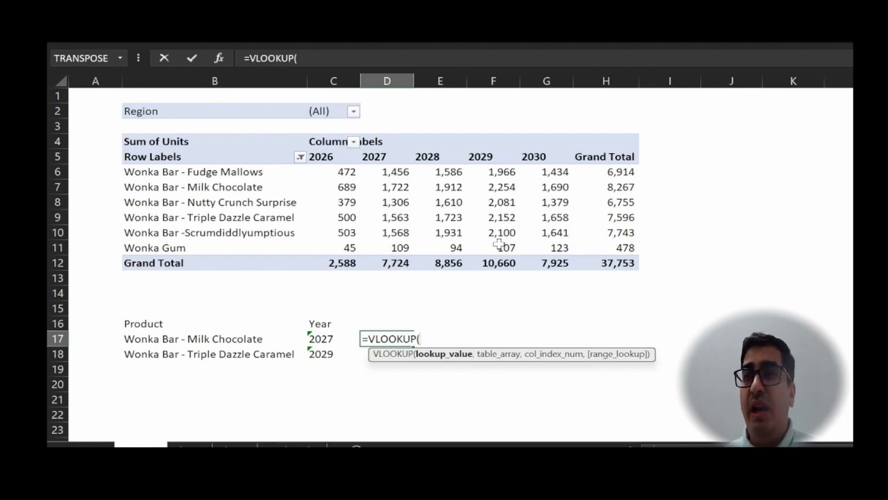
{"action": "key", "text": "Escape"}
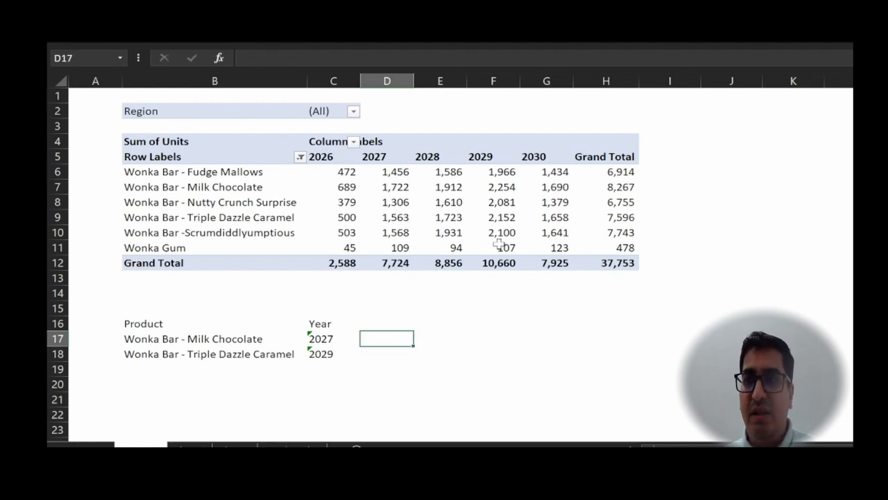
{"action": "type", "text": "=hl"}
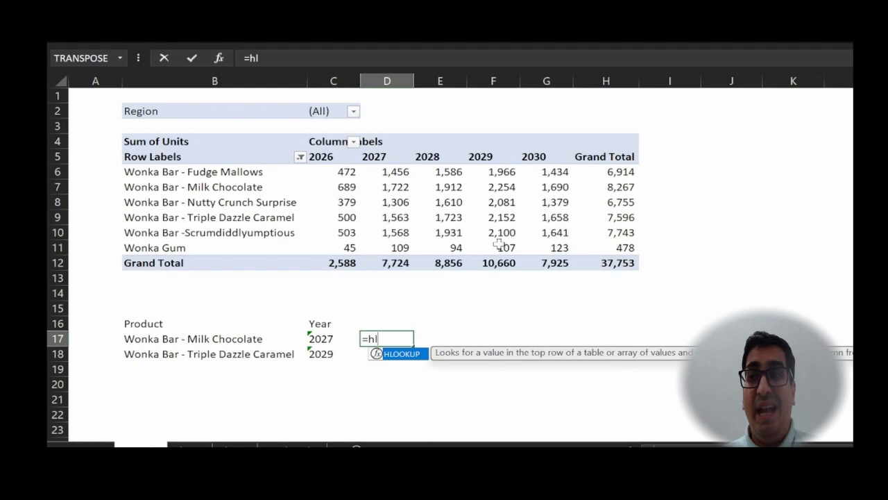
{"action": "key", "text": "Tab"}
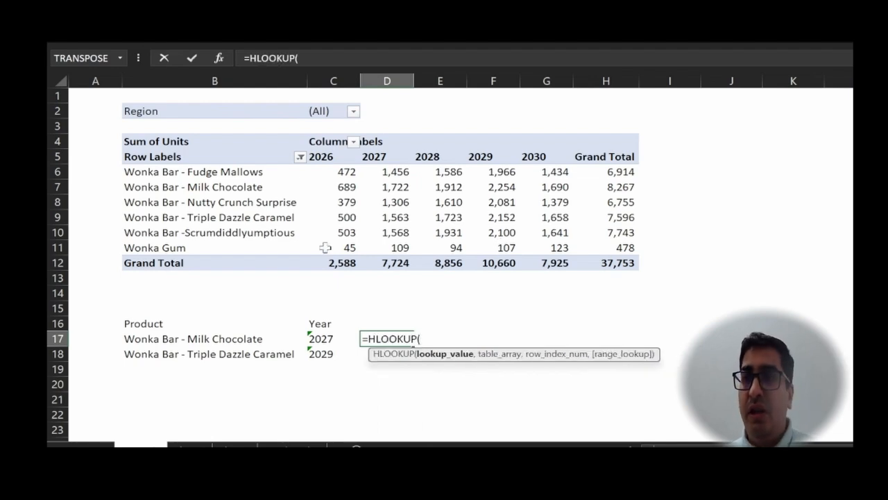
{"action": "key", "text": "Escape"}
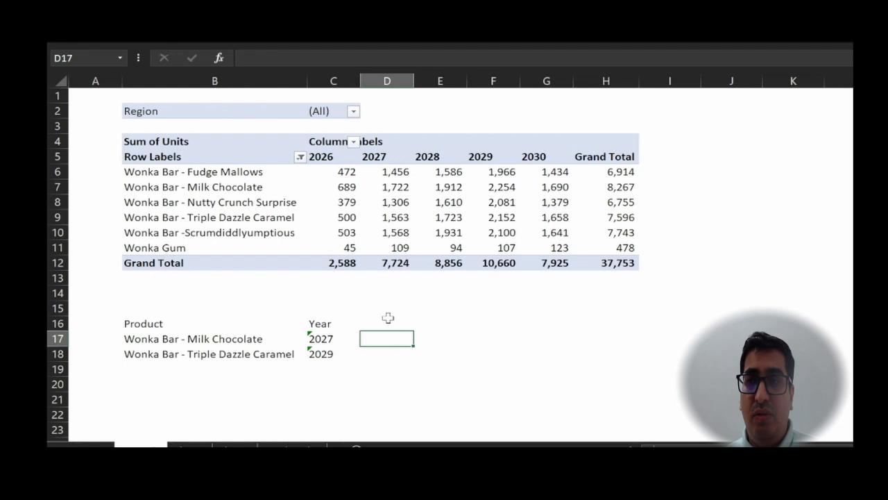
Review the lookup criteria in B17:C18 against the pivot table's unit values in C6:G11.
{"action": "key", "text": "Left"}
{"action": "key", "text": "Left"}
{"action": "key", "text": "shift+Right"}
{"action": "key", "text": "shift+Down"}
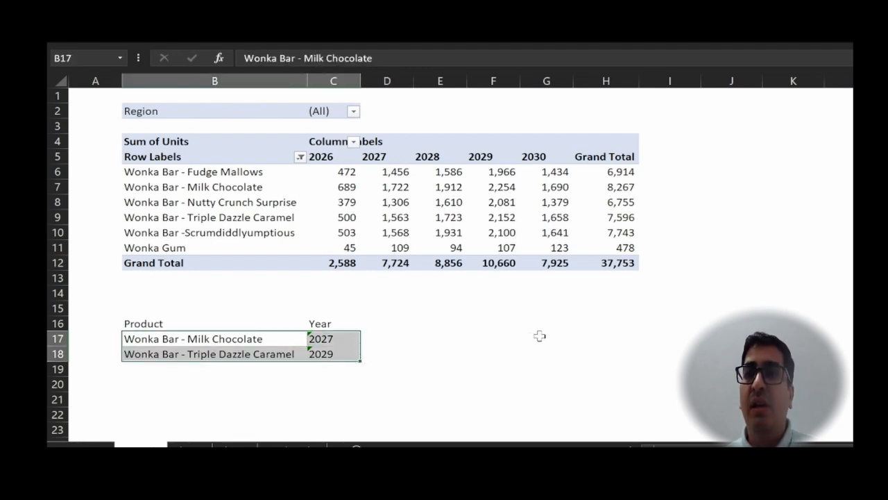
{"action": "left_click", "coordinate": [657, 323]}
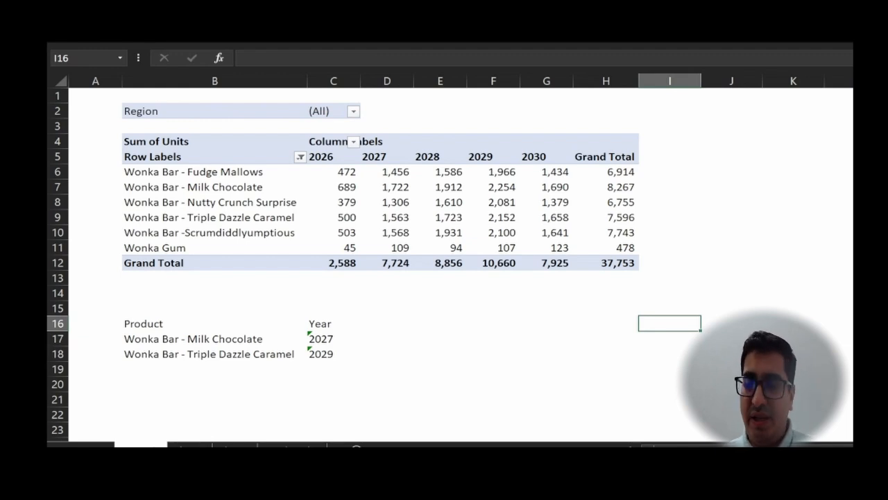
{"action": "key", "text": "Left"}
{"action": "key", "text": "Left"}
{"action": "key", "text": "Left"}
{"action": "key", "text": "Left"}
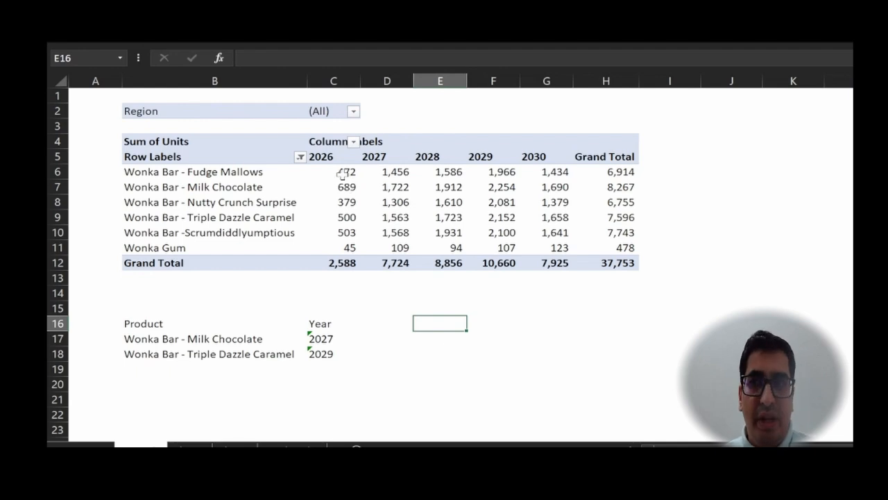
{"action": "left_click_drag", "start_coordinate": [344, 177], "coordinate": [543, 248]}
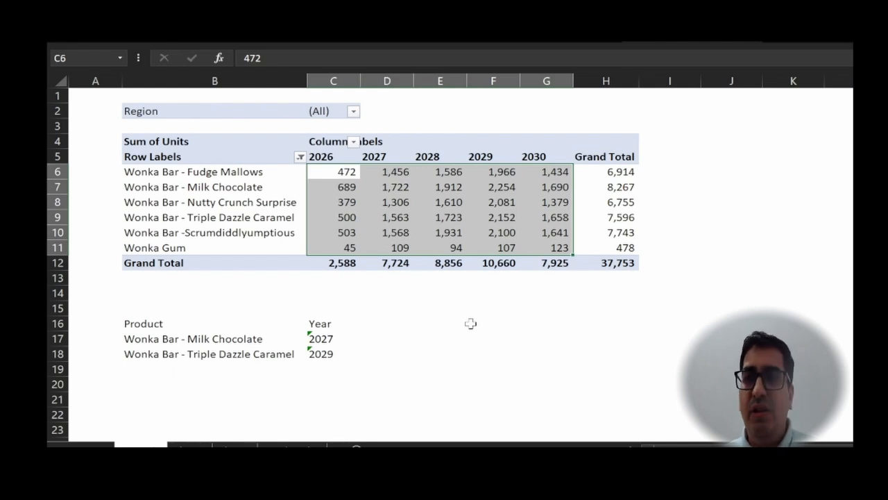
{"action": "left_click", "coordinate": [471, 324]}
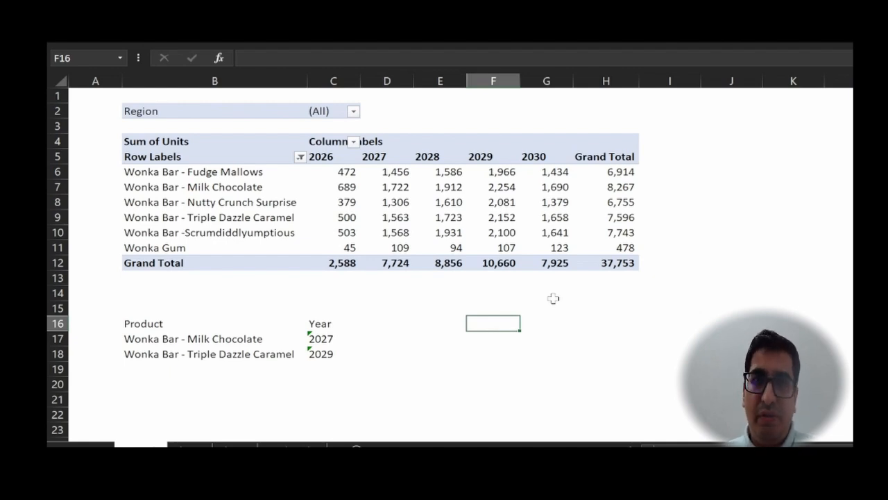
{"action": "type", "text": "=inde"}
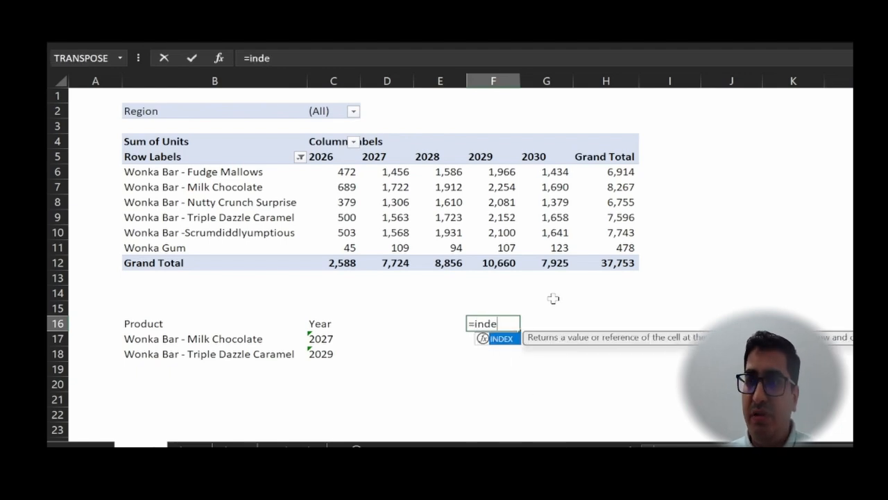
{"action": "key", "text": "Tab"}
{"action": "key", "text": "Escape"}
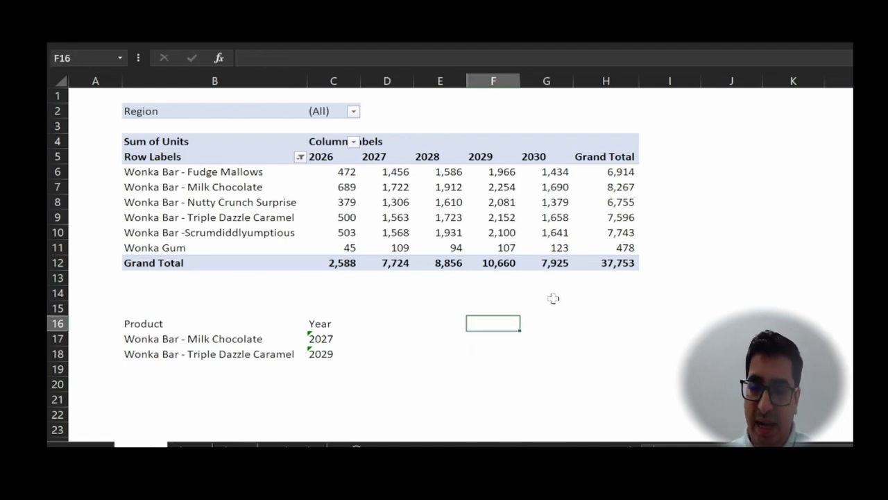
{"action": "type", "text": "=mat"}
{"action": "key", "text": "Tab"}
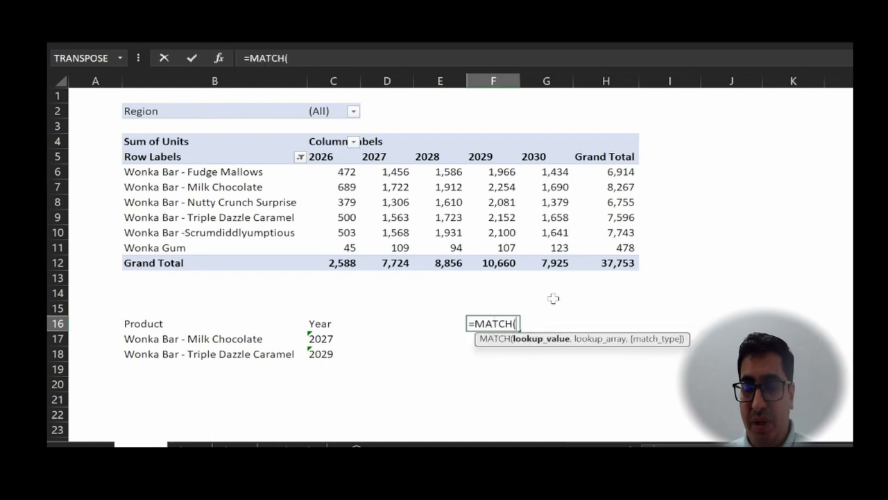
{"action": "key", "text": "Escape"}
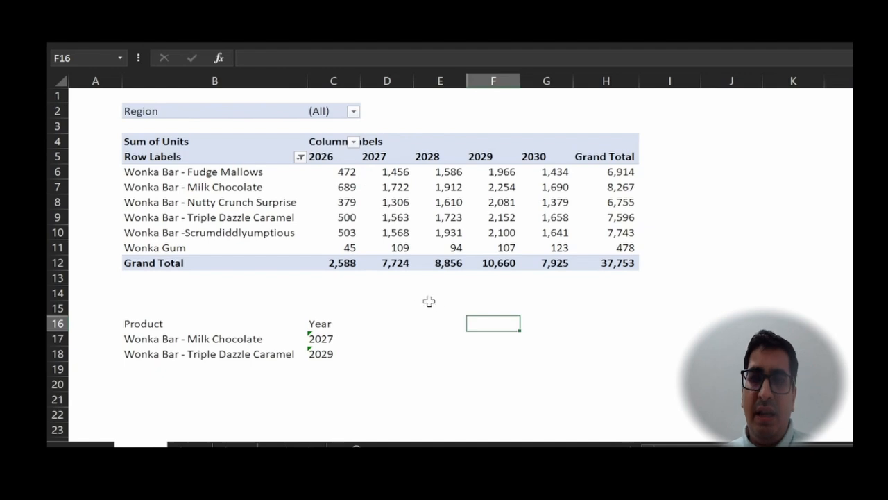
Enter an INDEX formula in E15 that returns row 1, column 1 of the absolute range $C$6:$G$11.
{"action": "left_click_drag", "start_coordinate": [347, 172], "coordinate": [545, 251]}
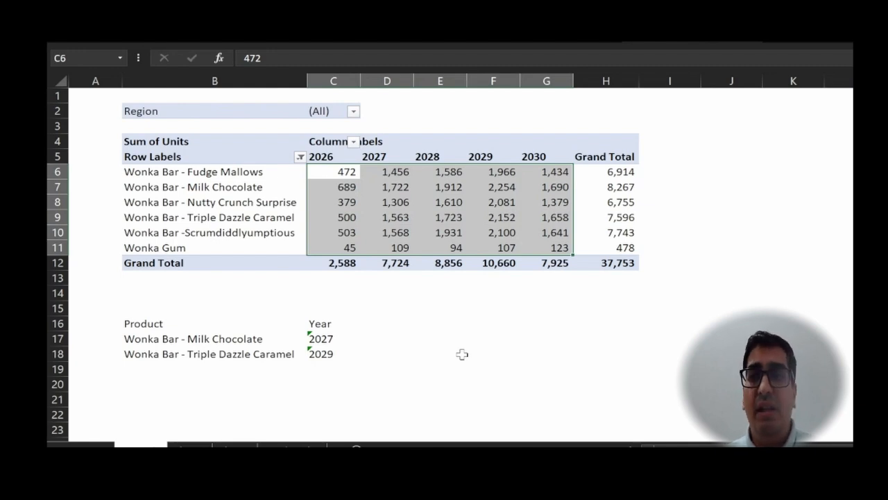
{"action": "left_click", "coordinate": [443, 309]}
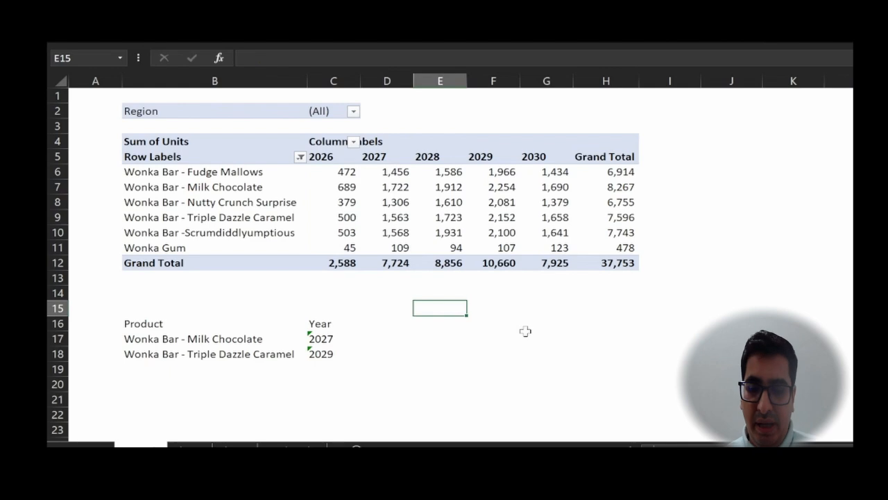
{"action": "type", "text": "=inde"}
{"action": "key", "text": "Tab"}
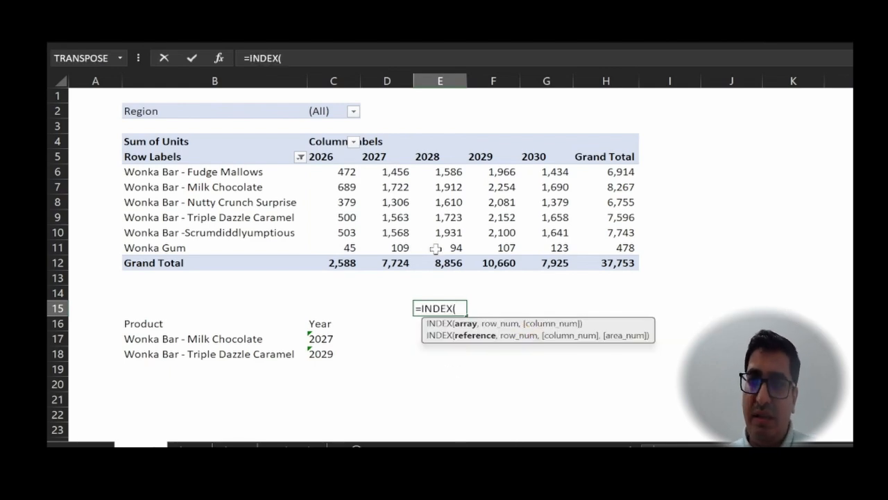
{"action": "left_click_drag", "start_coordinate": [332, 172], "coordinate": [529, 245]}
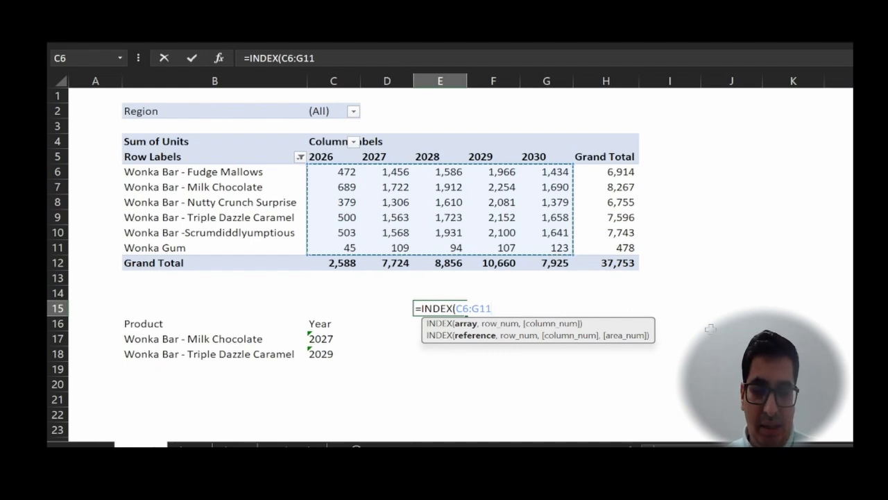
{"action": "key", "text": "F4"}
{"action": "type", "text": ",1"}
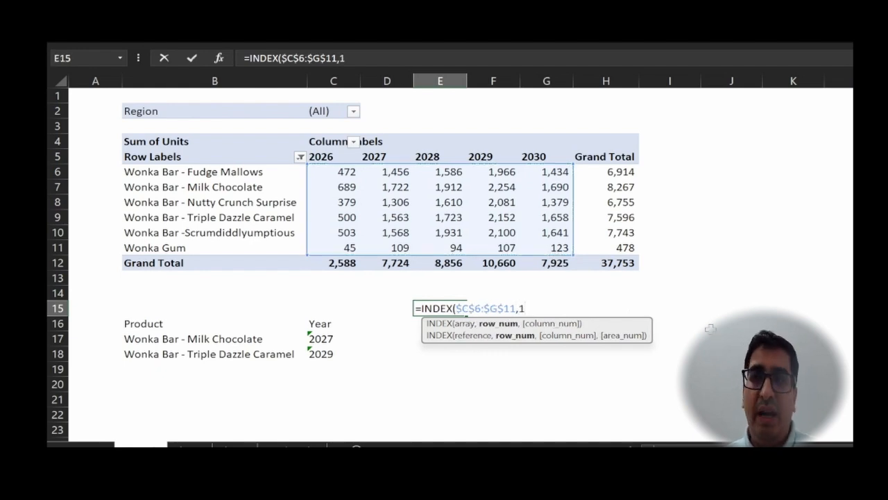
{"action": "type", "text": ",1)"}
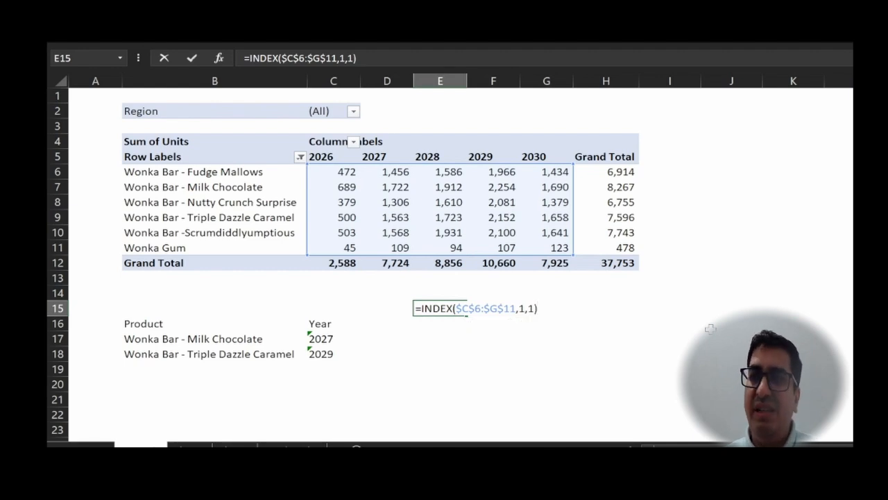
{"action": "key", "text": "Return"}
{"action": "key", "text": "Up"}
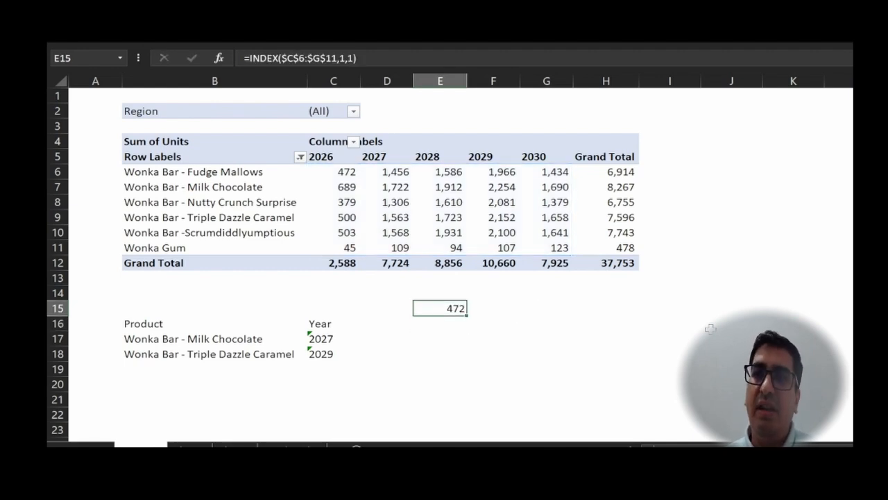
Change the row number in E15's INDEX formula to 5, making it =INDEX($C$6:$G$11,5,1).
{"action": "key", "text": "F2"}
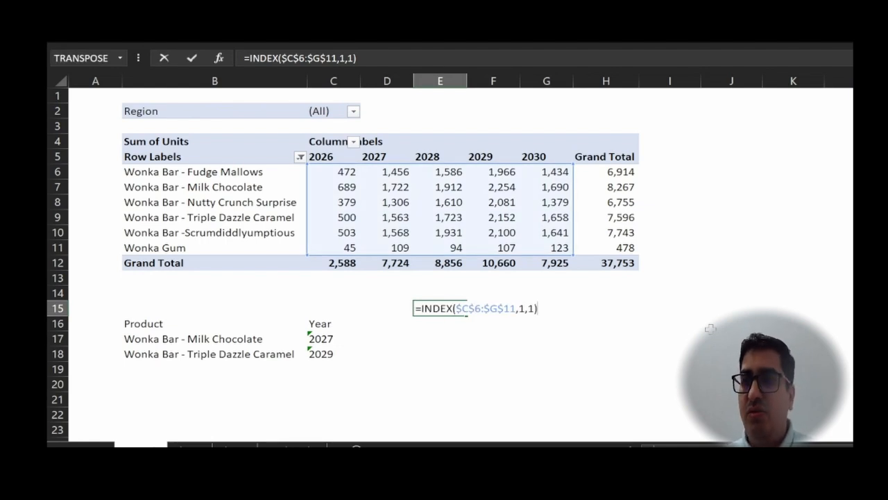
{"action": "key", "text": "Left"}
{"action": "key", "text": "BackSpace"}
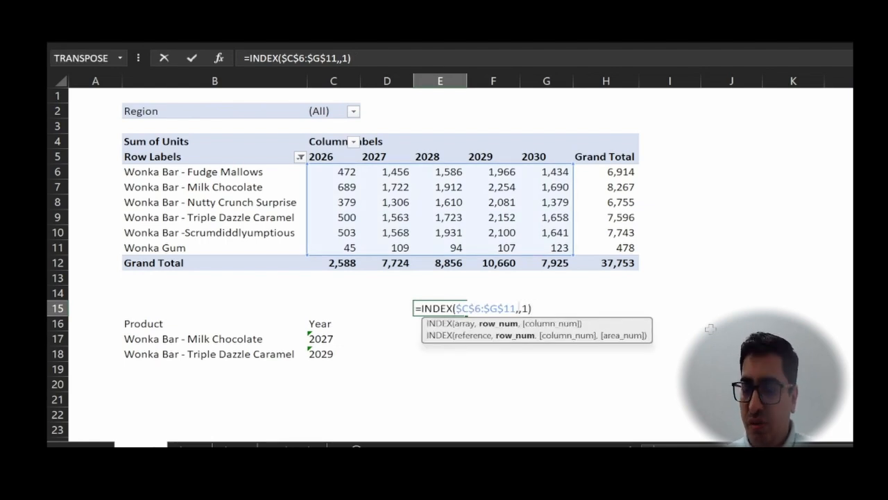
{"action": "type", "text": "5"}
{"action": "key", "text": "Return"}
{"action": "key", "text": "Up"}
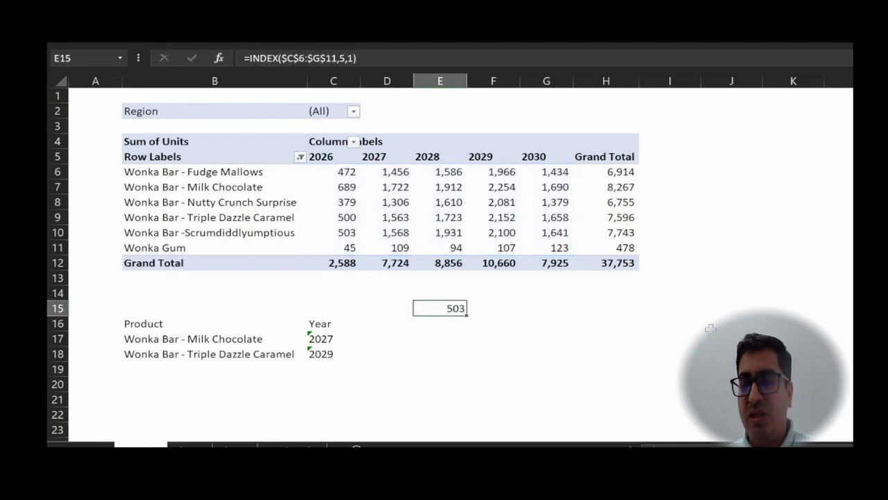
{"action": "key", "text": "F2"}
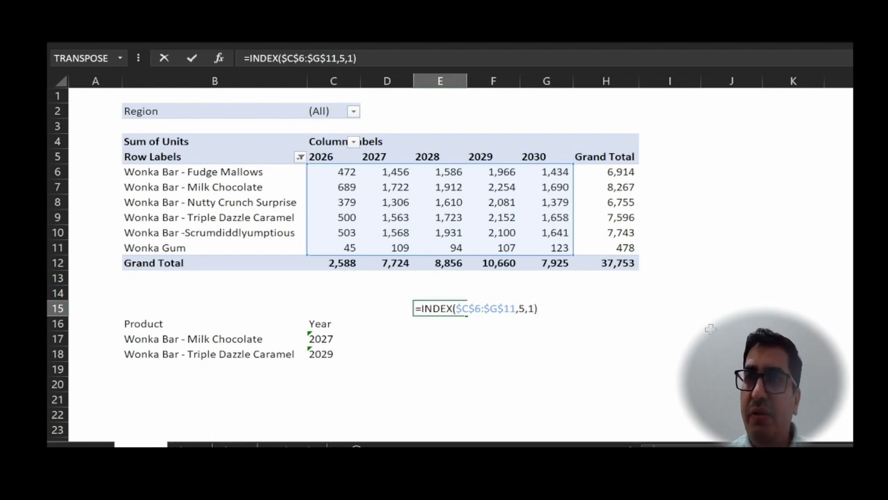
{"action": "left_click", "coordinate": [199, 38]}
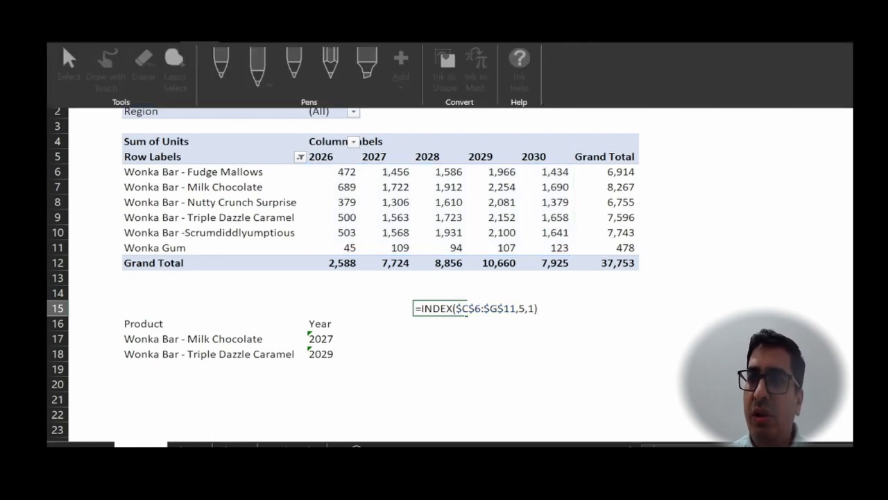
{"action": "key", "text": "Escape"}
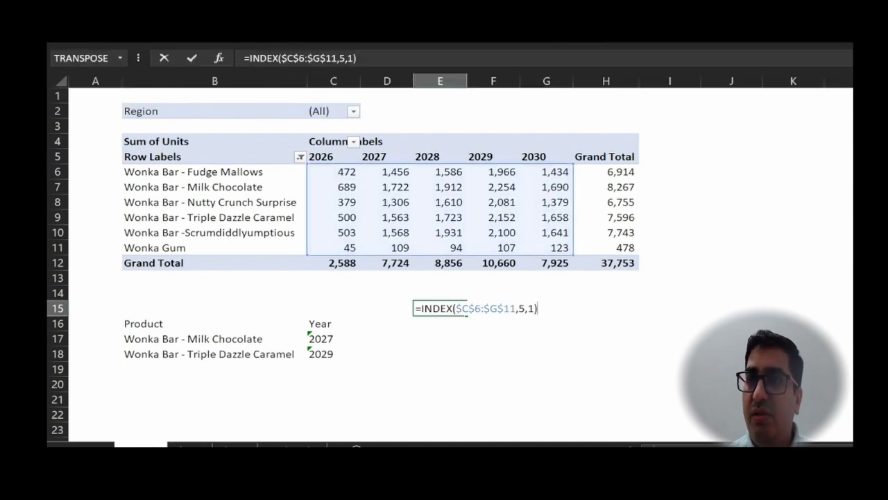
{"action": "left_click", "coordinate": [157, 38]}
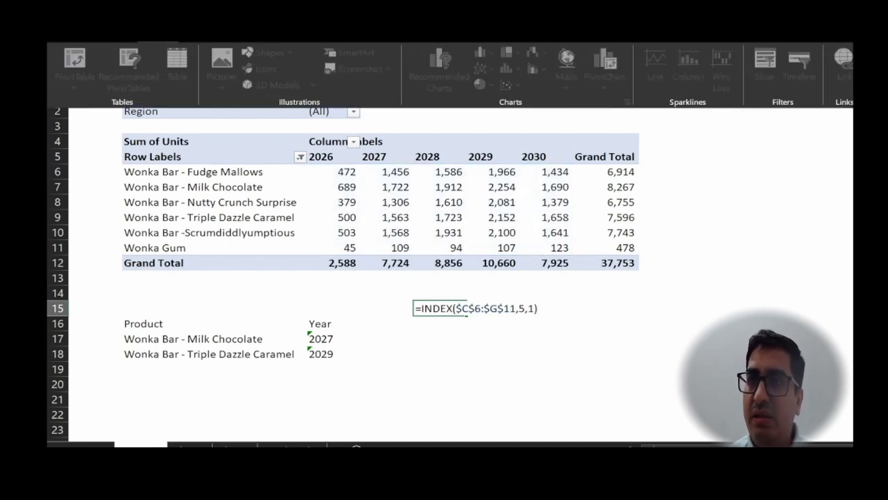
{"action": "left_click", "coordinate": [200, 37]}
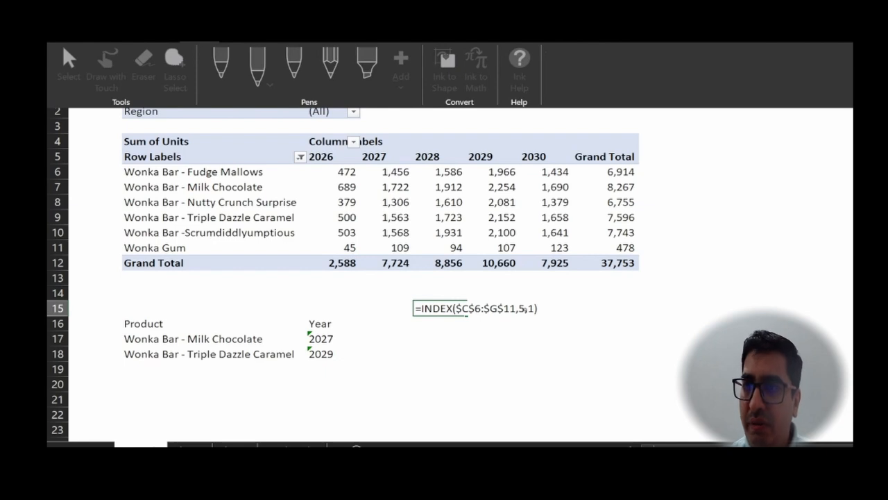
{"action": "left_click_drag", "start_coordinate": [525, 317], "coordinate": [519, 345]}
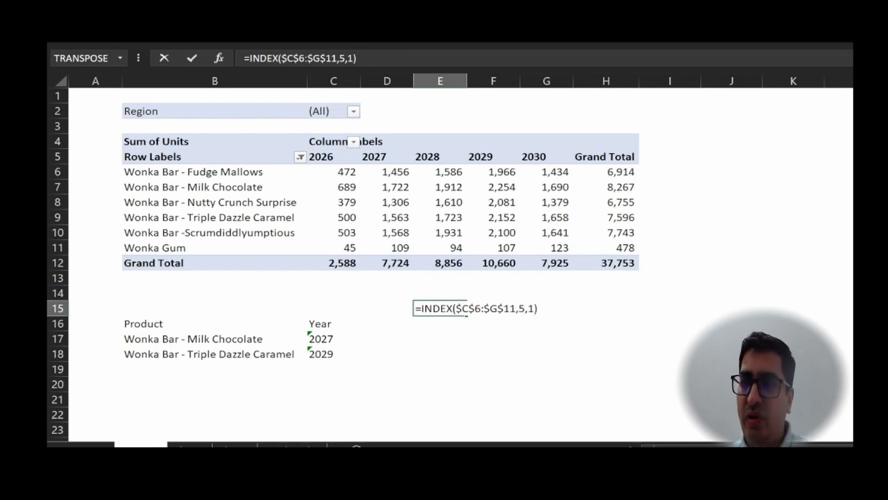
{"action": "key", "text": "ctrl+Return"}
{"action": "left_click", "coordinate": [439, 335]}
{"action": "type", "text": "="}
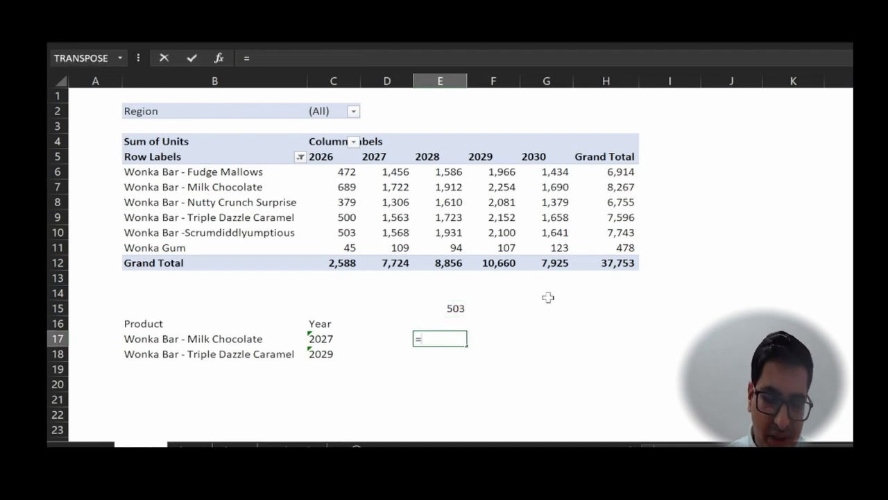
{"action": "type", "text": "mat"}
{"action": "key", "text": "Tab"}
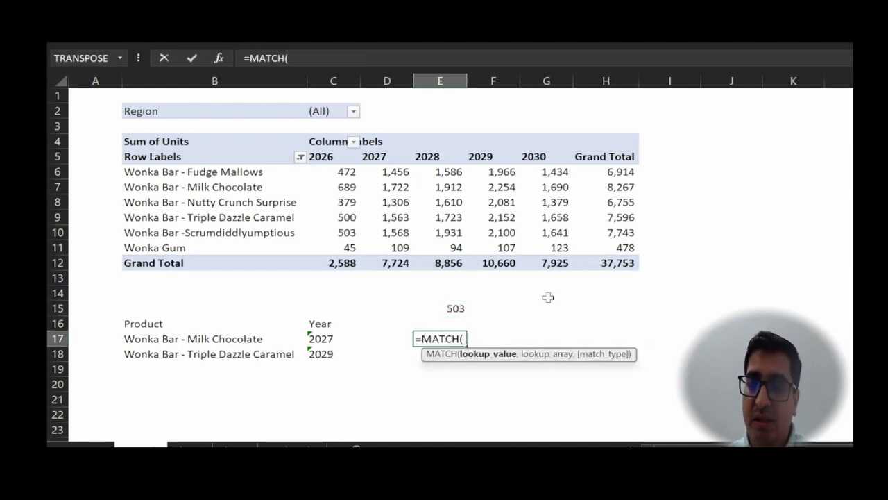
{"action": "left_click", "coordinate": [319, 339]}
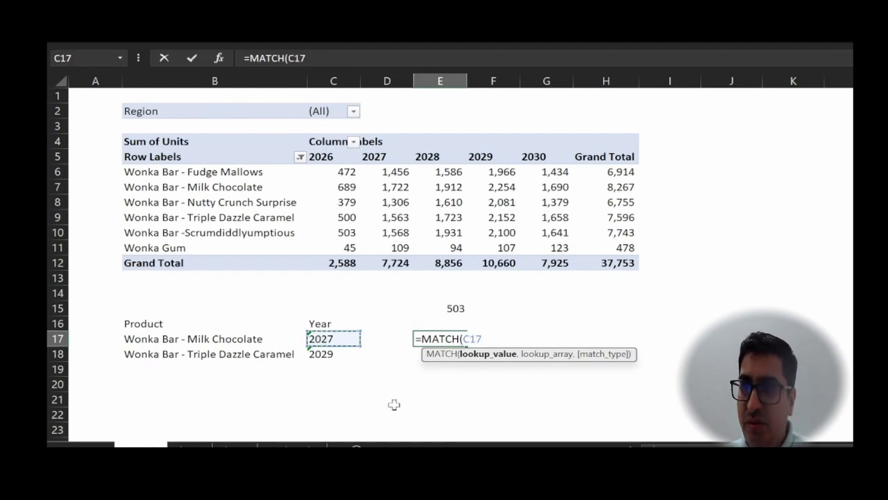
{"action": "key", "text": "Escape"}
Enter a MATCH formula in E17 that finds the year in C17 within the absolute header range $C$5:$G$5, using match type 0.
{"action": "type", "text": "=ma"}
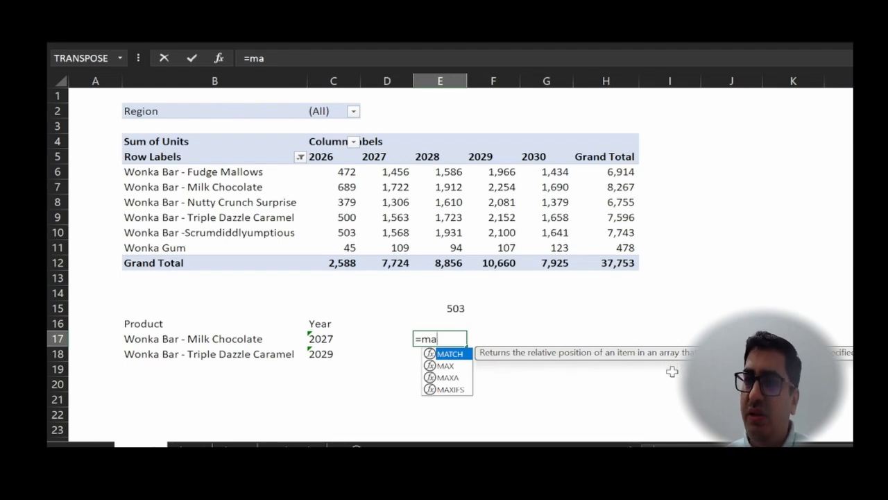
{"action": "key", "text": "Tab"}
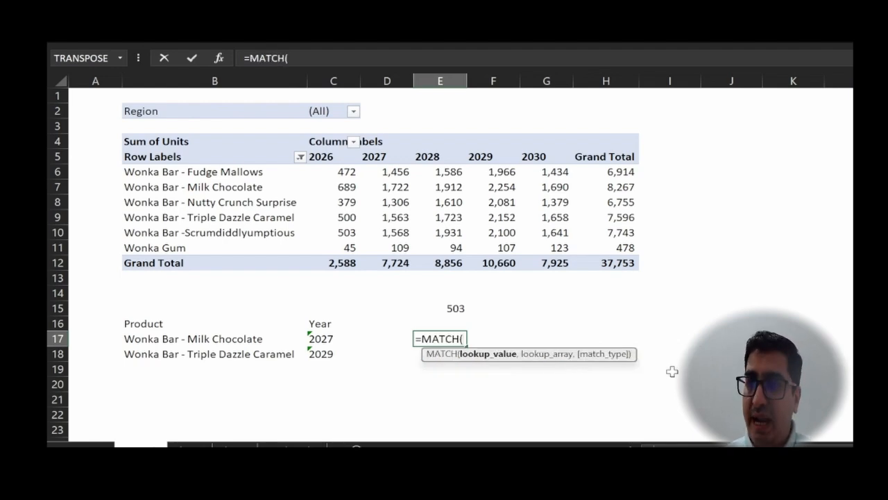
{"action": "left_click", "coordinate": [321, 339]}
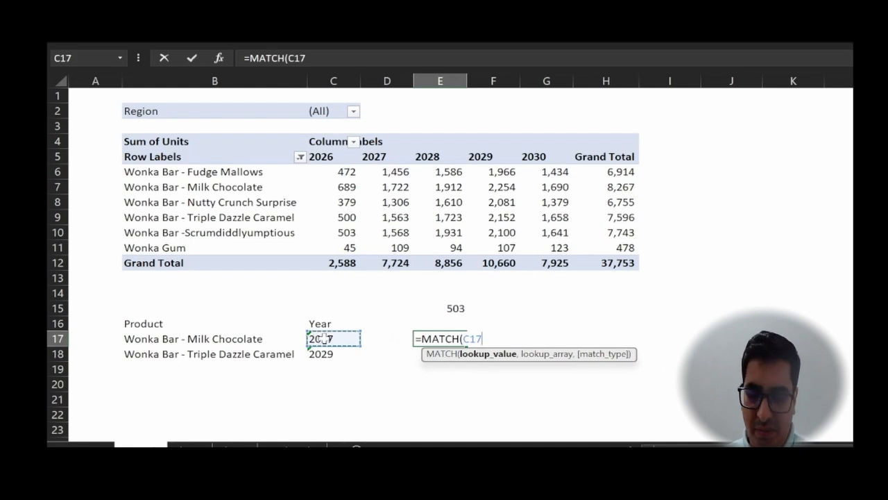
{"action": "type", "text": ","}
{"action": "left_click", "coordinate": [330, 157]}
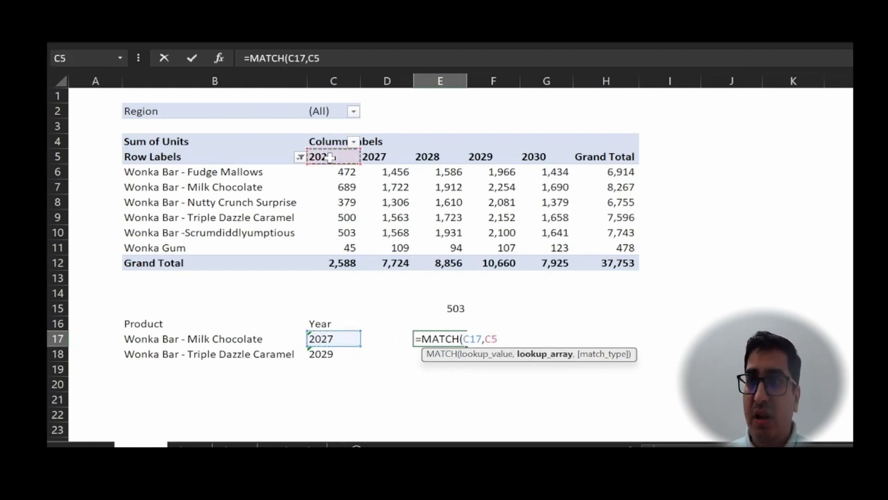
{"action": "left_click_drag", "start_coordinate": [331, 157], "coordinate": [553, 159]}
{"action": "key", "text": "F4"}
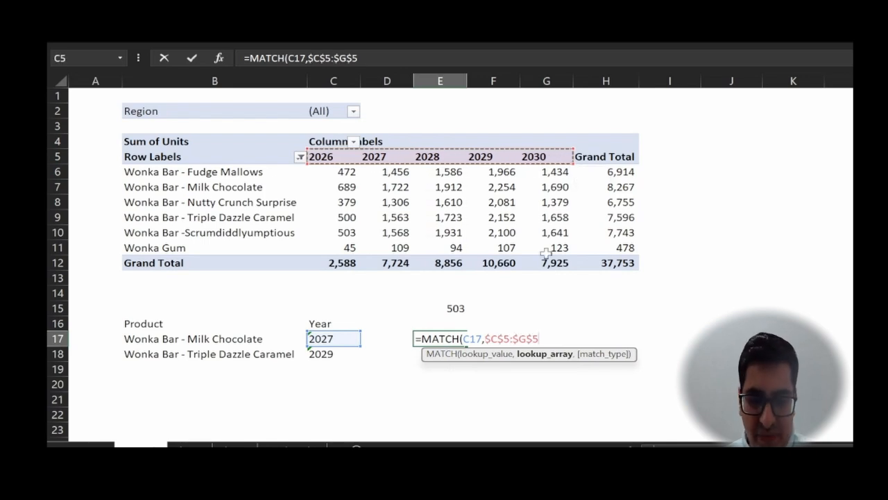
{"action": "type", "text": ",0"}
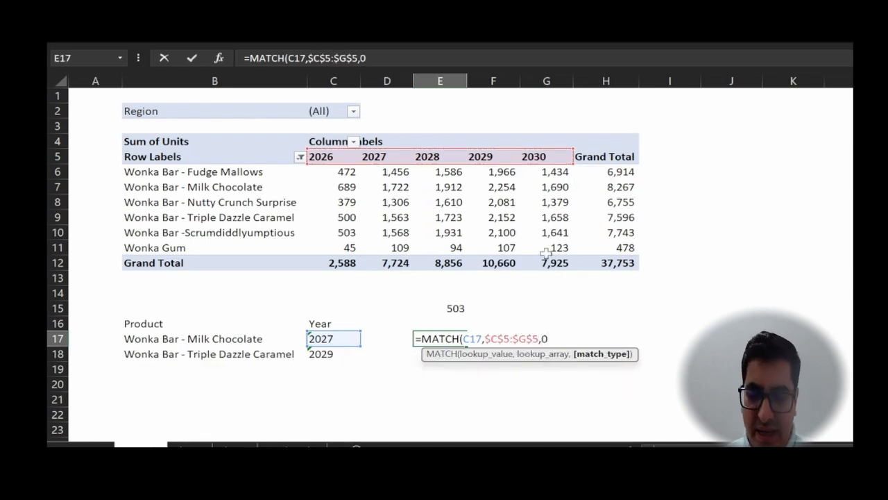
{"action": "key", "text": "Return"}
{"action": "key", "text": "Up"}
{"action": "key", "text": "F2"}
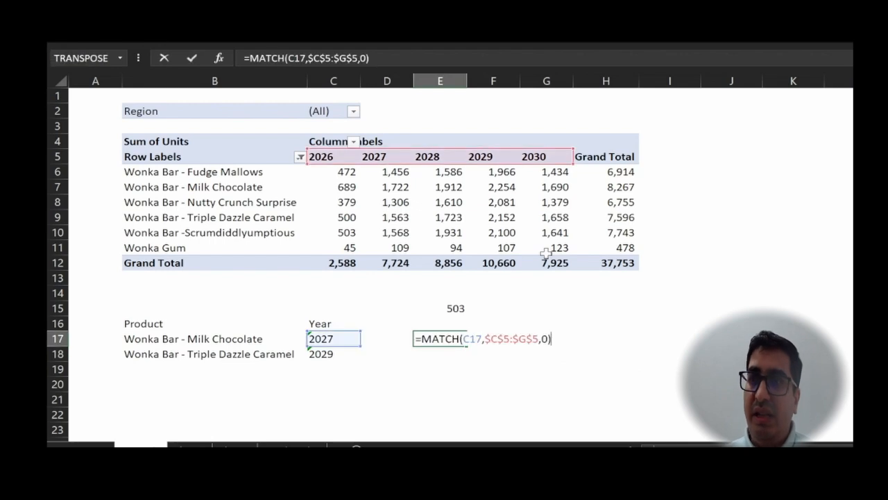
{"action": "key", "text": "Escape"}
{"action": "left_click", "coordinate": [313, 150]}
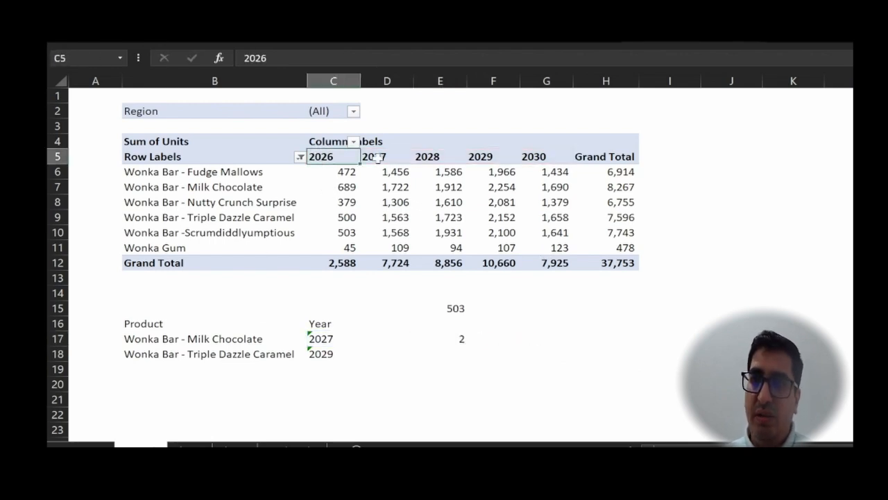
{"action": "left_click", "coordinate": [375, 158]}
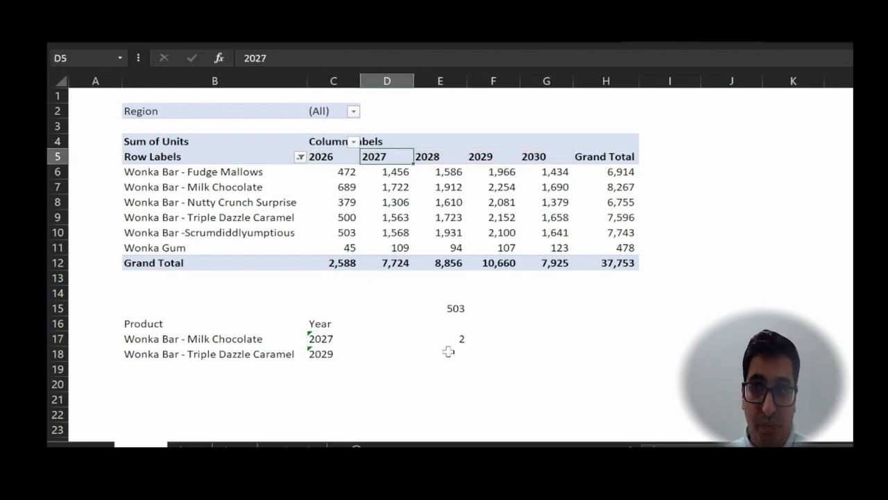
Copy the year MATCH formula from E17 down to E18 and check its references.
{"action": "left_click", "coordinate": [448, 337]}
{"action": "key", "text": "ctrl+c"}
{"action": "key", "text": "Down"}
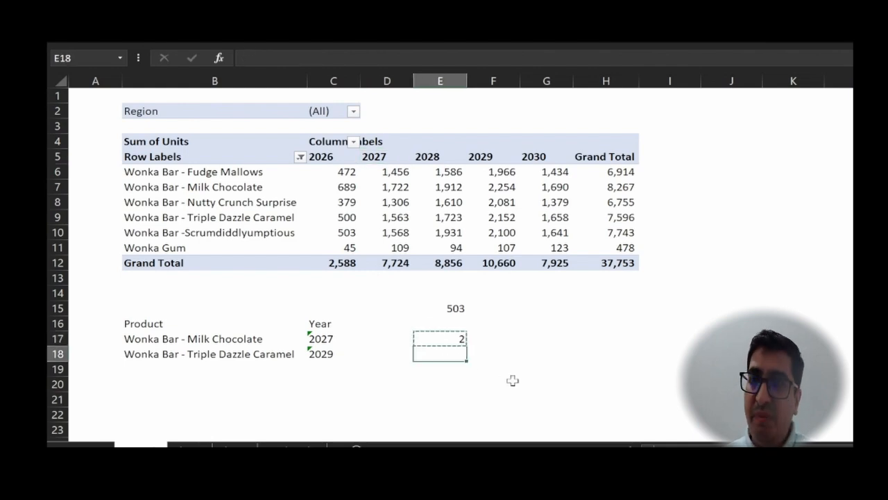
{"action": "key", "text": "Return"}
{"action": "key", "text": "F2"}
{"action": "key", "text": "Escape"}
{"action": "key", "text": "Up"}
{"action": "key", "text": "F2"}
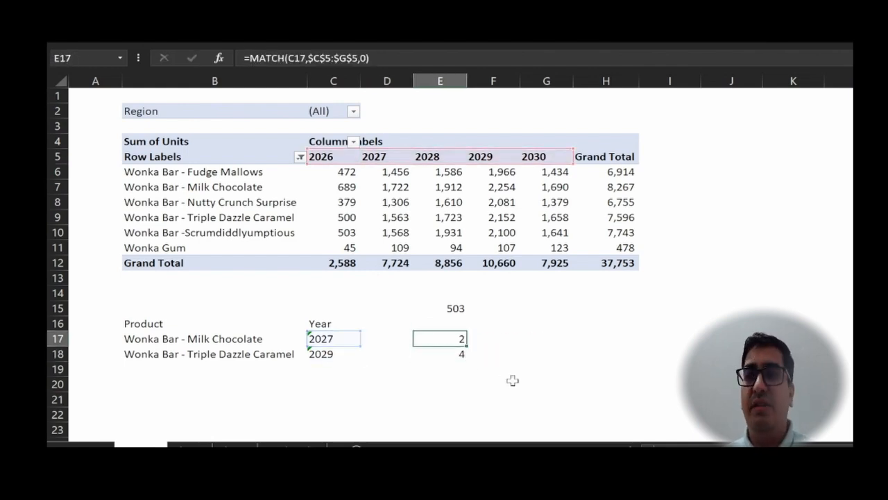
{"action": "key", "text": "Return"}
{"action": "key", "text": "Up"}
{"action": "key", "text": "Right"}
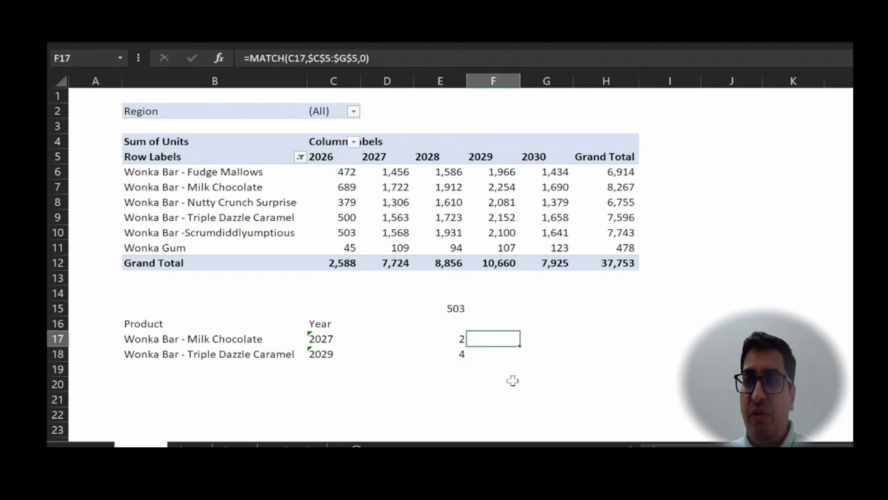
{"action": "type", "text": "=mar"}
{"action": "key", "text": "Tab"}
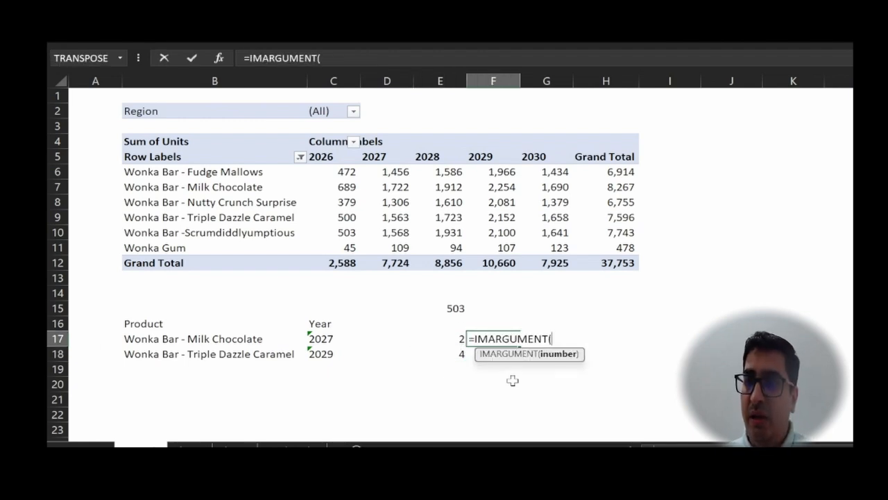
{"action": "key", "text": "Escape"}
Enter a MATCH formula in F17 that finds the product in B17 within the absolute range $B$6:$B$11, using match type 0.
{"action": "type", "text": "=ma"}
{"action": "key", "text": "Tab"}
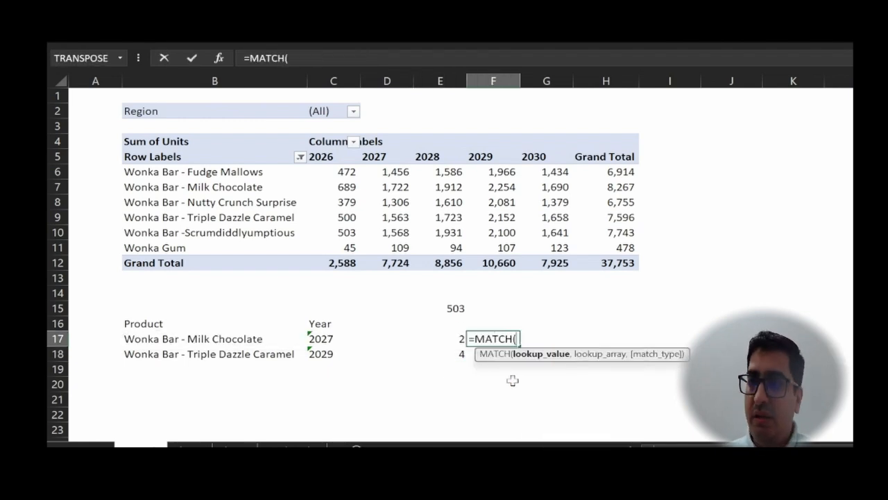
{"action": "left_click", "coordinate": [225, 338]}
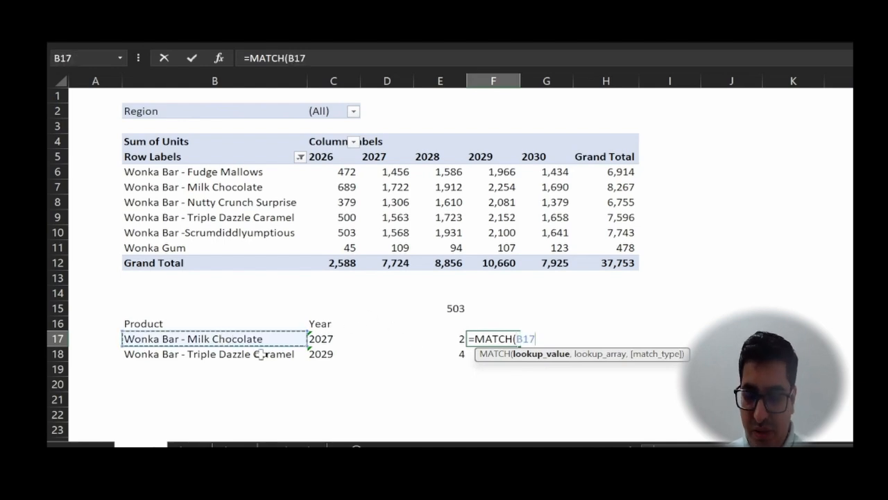
{"action": "type", "text": ","}
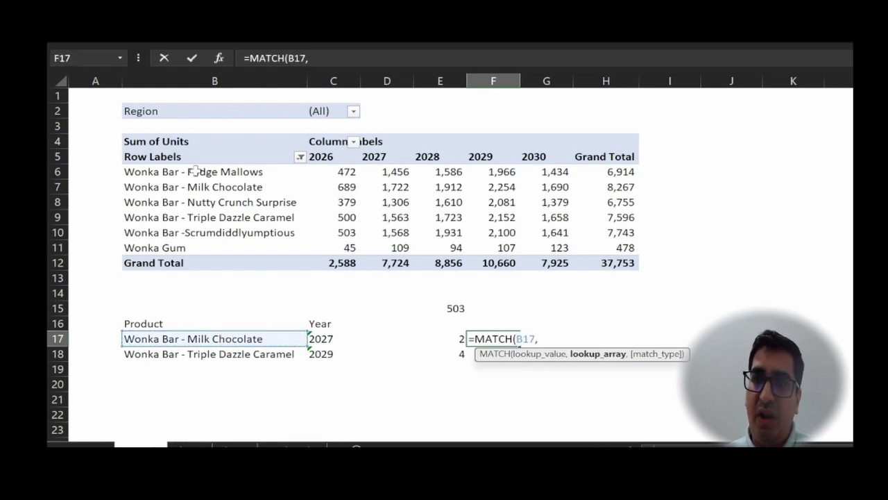
{"action": "left_click_drag", "start_coordinate": [189, 173], "coordinate": [197, 248]}
{"action": "key", "text": "F4"}
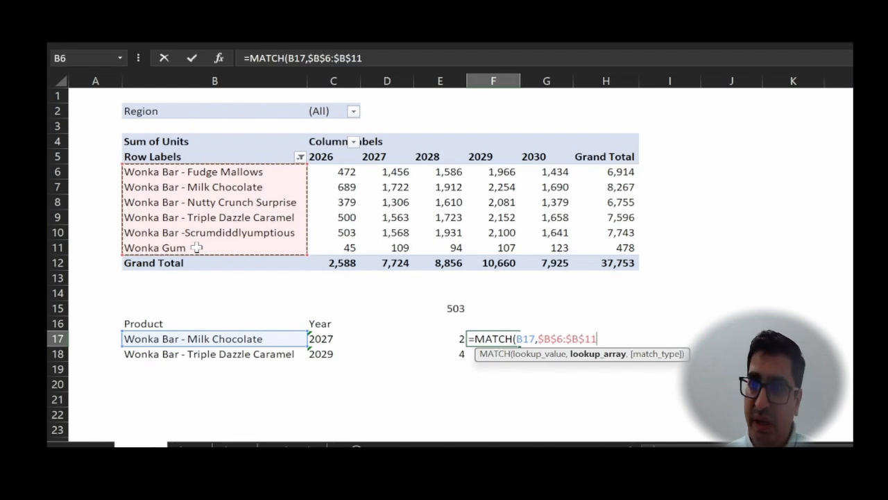
{"action": "type", "text": ","}
{"action": "key", "text": "Escape"}
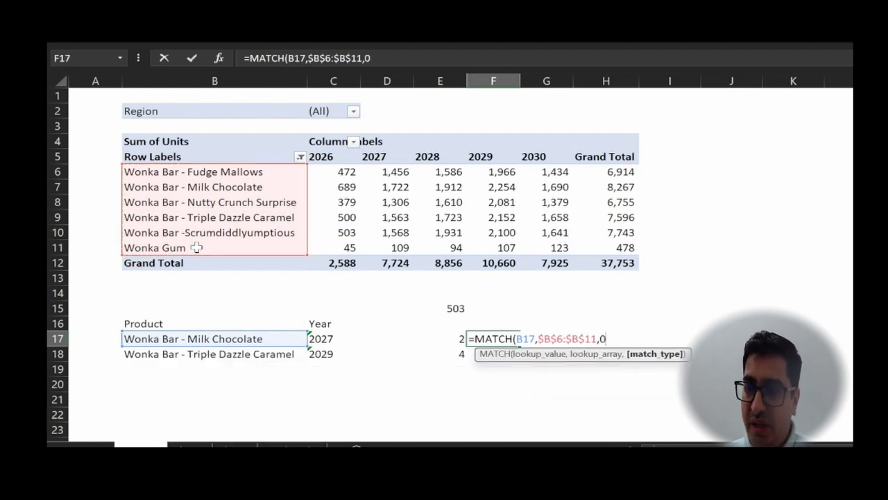
{"action": "key", "text": "Return"}
{"action": "key", "text": "Up"}
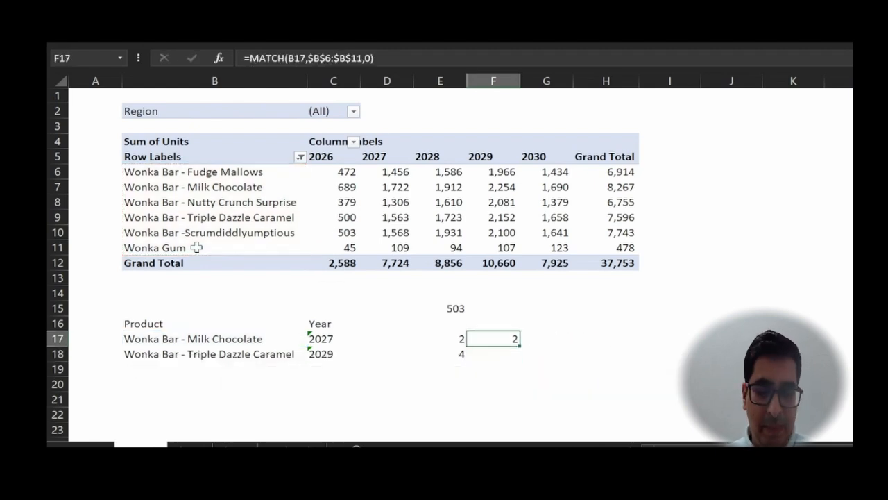
Copy the product MATCH formula from F17 down to F18 and check its references.
{"action": "key", "text": "ctrl+c"}
{"action": "key", "text": "Down"}
{"action": "key", "text": "Return"}
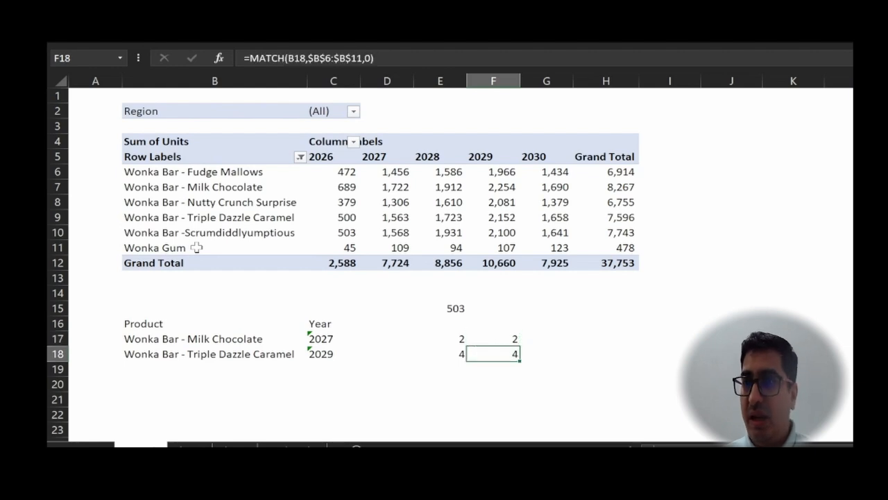
{"action": "key", "text": "F2"}
{"action": "key", "text": "Escape"}
Replace the product in B18 with Wonka Bar - Nutty Crunch Surprise, copied from B8 as values only, and check the product MATCH in F18.
{"action": "key", "text": "Left"}
{"action": "key", "text": "Up"}
{"action": "key", "text": "Up"}
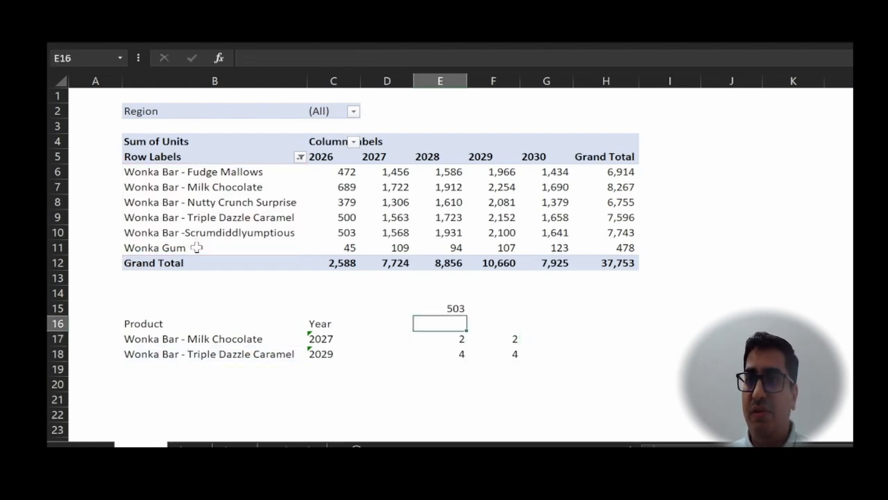
{"action": "key", "text": "Up"}
{"action": "key", "text": "Up"}
{"action": "key", "text": "Up"}
{"action": "key", "text": "Up"}
{"action": "key", "text": "Left"}
{"action": "key", "text": "Up"}
{"action": "key", "text": "Up"}
{"action": "key", "text": "Up"}
{"action": "key", "text": "Left"}
{"action": "key", "text": "Left"}
{"action": "key", "text": "Up"}
{"action": "key", "text": "ctrl+c"}
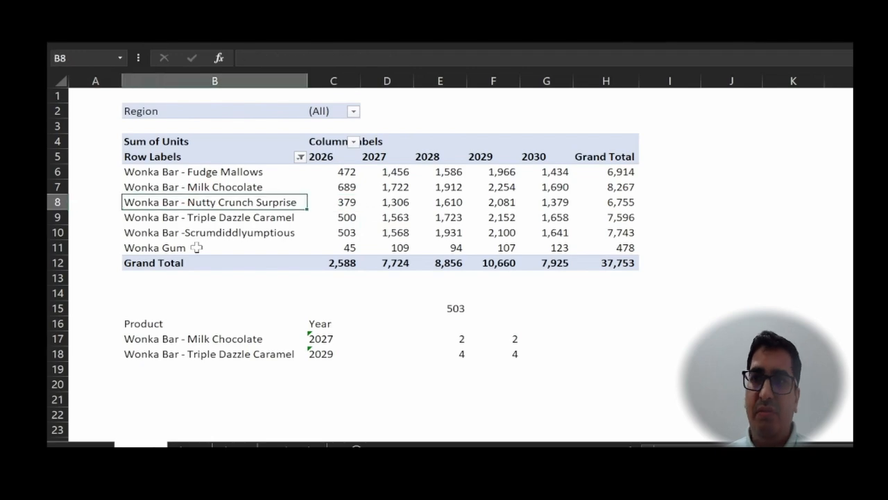
{"action": "key", "text": "ctrl+Down"}
{"action": "key", "text": "ctrl+Down"}
{"action": "key", "text": "ctrl+Down"}
{"action": "key", "text": "ctrl+alt+v"}
{"action": "key", "text": "v"}
{"action": "key", "text": "Return"}
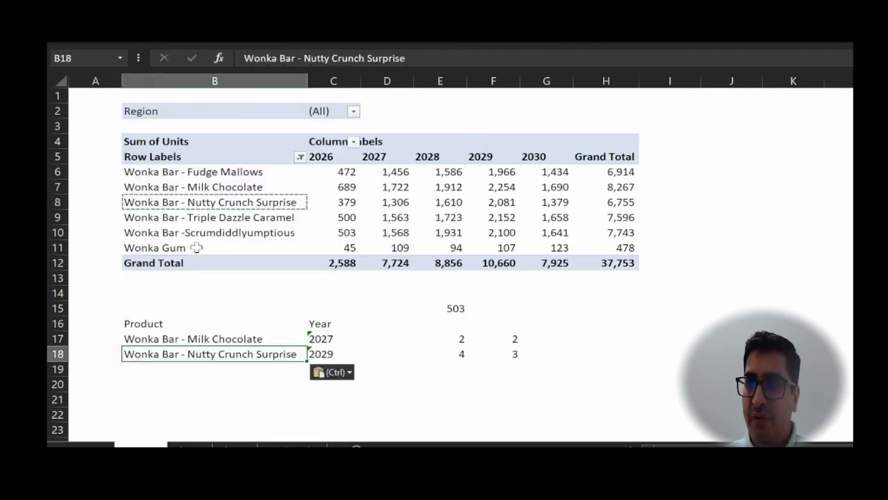
{"action": "key", "text": "Escape"}
{"action": "key", "text": "Right"}
{"action": "key", "text": "Right"}
{"action": "key", "text": "Right"}
{"action": "key", "text": "Right"}
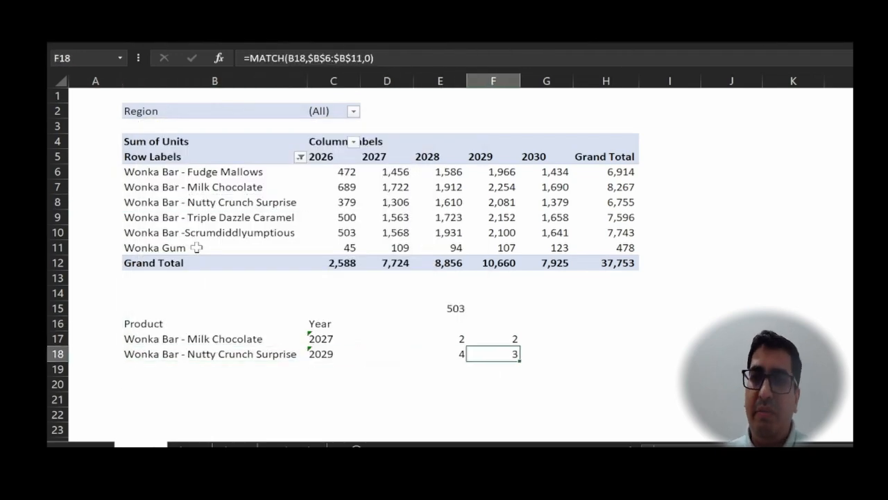
Move the INDEX formula from E15 to D17, keeping its range $C$6:$G$11 and its row and column arguments 5 and 1.
{"action": "key", "text": "Left"}
{"action": "key", "text": "Up"}
{"action": "key", "text": "Up"}
{"action": "key", "text": "Up"}
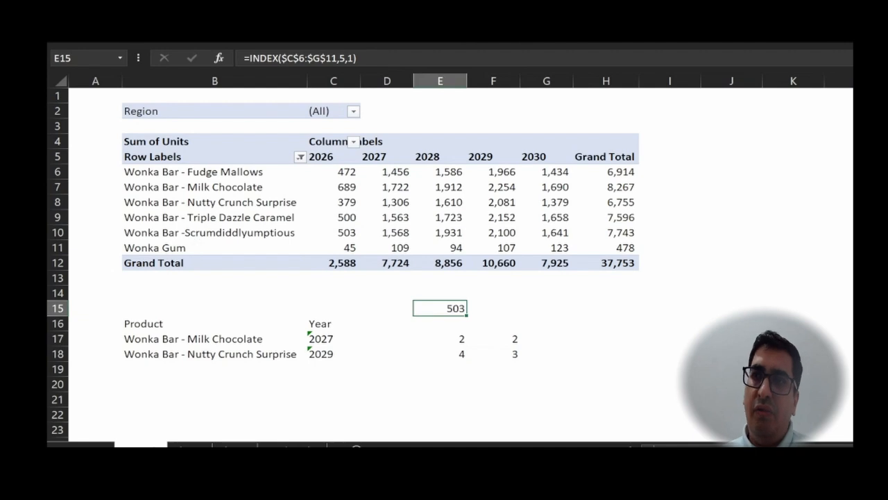
{"action": "left_click", "coordinate": [345, 58]}
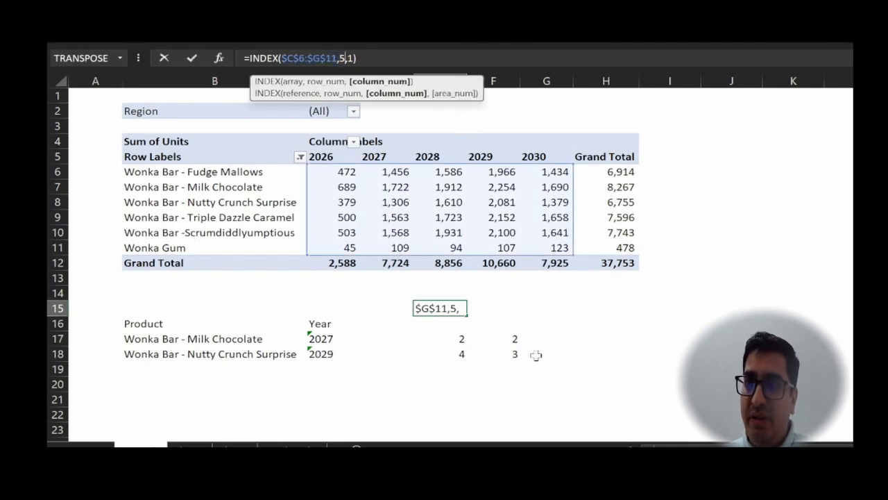
{"action": "key", "text": "Escape"}
{"action": "key", "text": "F2"}
{"action": "key", "text": "shift+Home"}
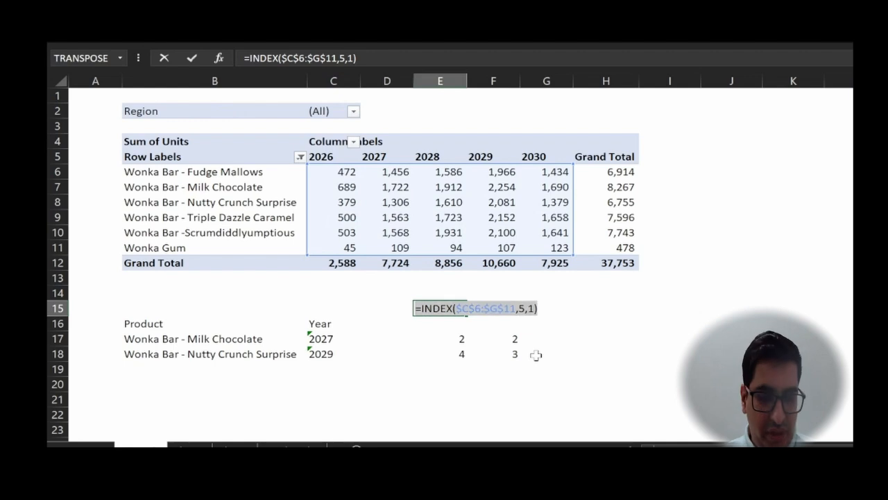
{"action": "key", "text": "BackSpace"}
{"action": "key", "text": "Return"}
{"action": "key", "text": "Down"}
{"action": "key", "text": "Left"}
{"action": "key", "text": "Left"}
{"action": "key", "text": "Right"}
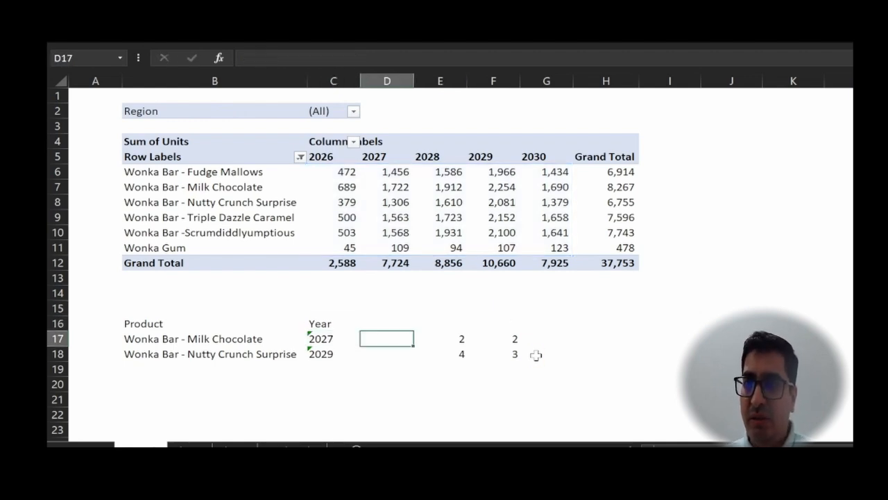
{"action": "key", "text": "F2"}
{"action": "key", "text": "ctrl+v"}
{"action": "key", "text": "Return"}
Review the year MATCH in E17, and cut the product MATCH expression out of F17 without its equals sign.
{"action": "key", "text": "Up"}
{"action": "key", "text": "Right"}
{"action": "key", "text": "F2"}
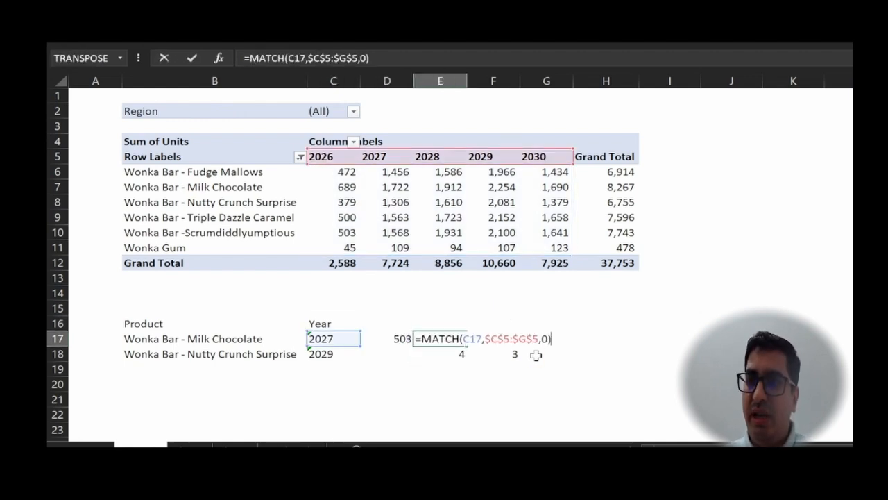
{"action": "key", "text": "Return"}
{"action": "key", "text": "Up"}
{"action": "key", "text": "Right"}
{"action": "key", "text": "F2"}
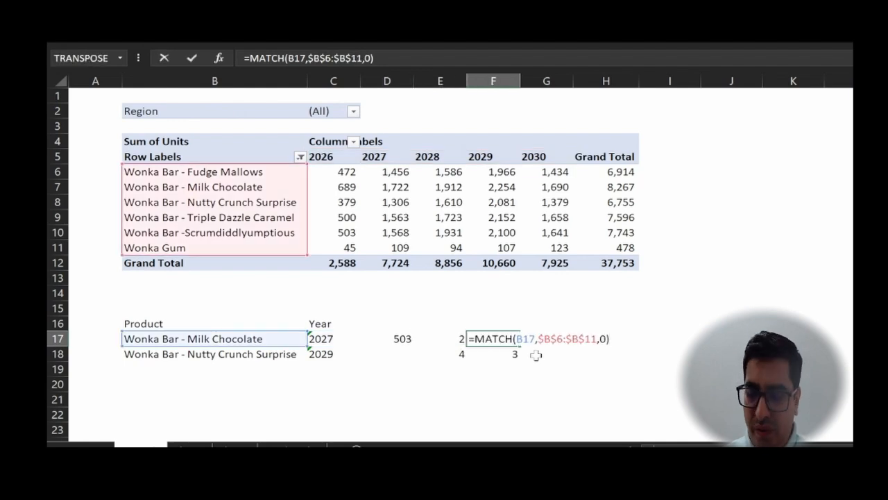
{"action": "key", "text": "shift+Home"}
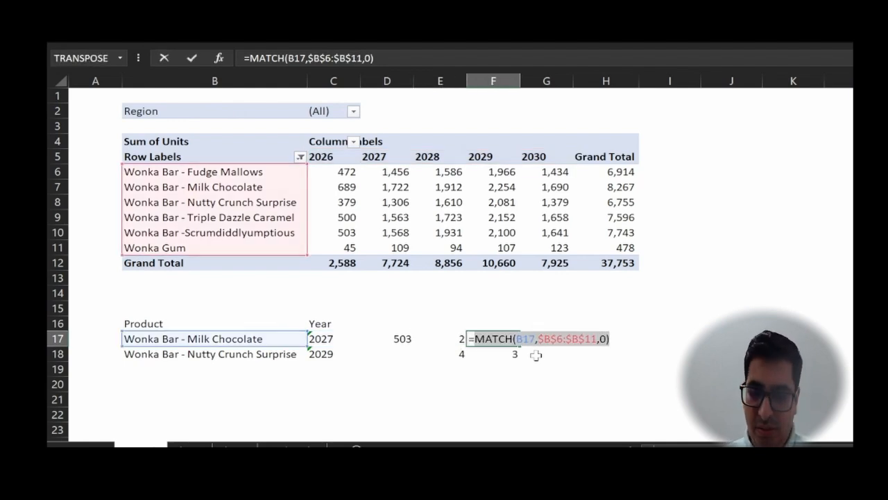
{"action": "key", "text": "ctrl+x"}
{"action": "key", "text": "Return"}
Replace the row number in D17's INDEX formula with the cut expression MATCH(B17,$B$6:$B$11,0).
{"action": "key", "text": "Left"}
{"action": "key", "text": "Up"}
{"action": "key", "text": "Left"}
{"action": "key", "text": "F2"}
{"action": "key", "text": "Left"}
{"action": "key", "text": "Left"}
{"action": "key", "text": "Left"}
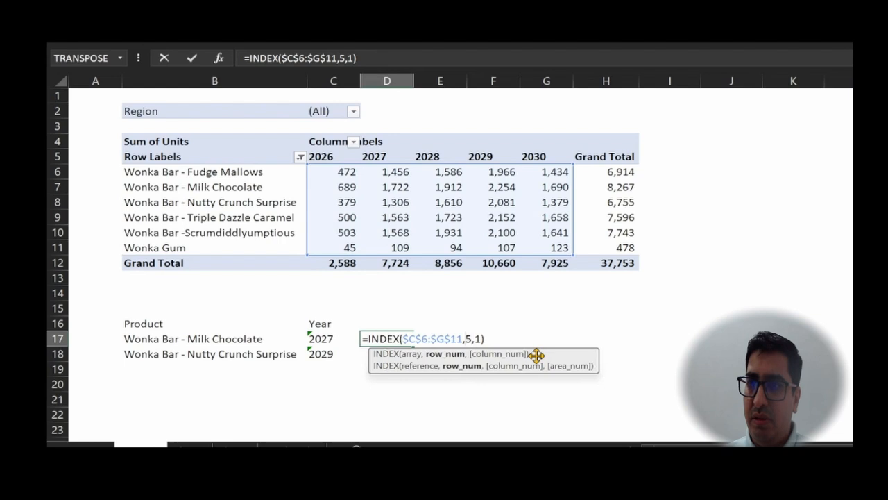
{"action": "key", "text": "ctrl+v"}
{"action": "key", "text": "Return"}
Cut the year MATCH expression out of E17 without its equals sign.
{"action": "key", "text": "Up"}
{"action": "key", "text": "Right"}
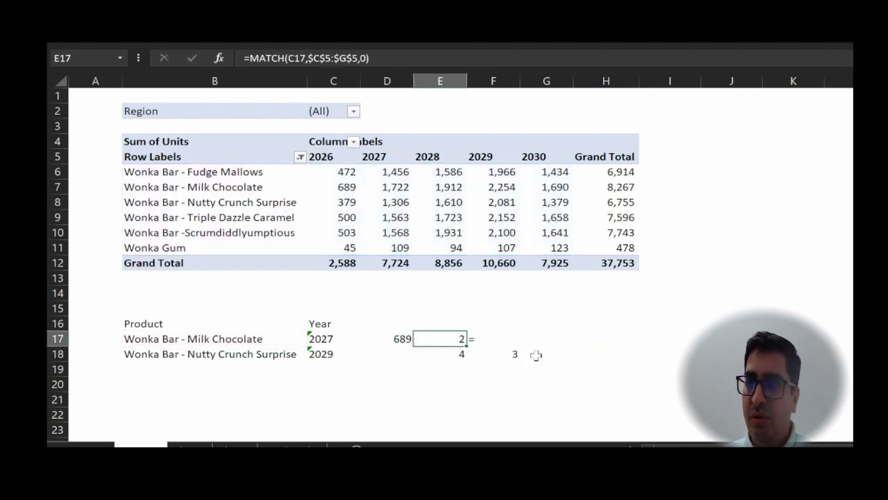
{"action": "key", "text": "F2"}
{"action": "key", "text": "shift+Home"}
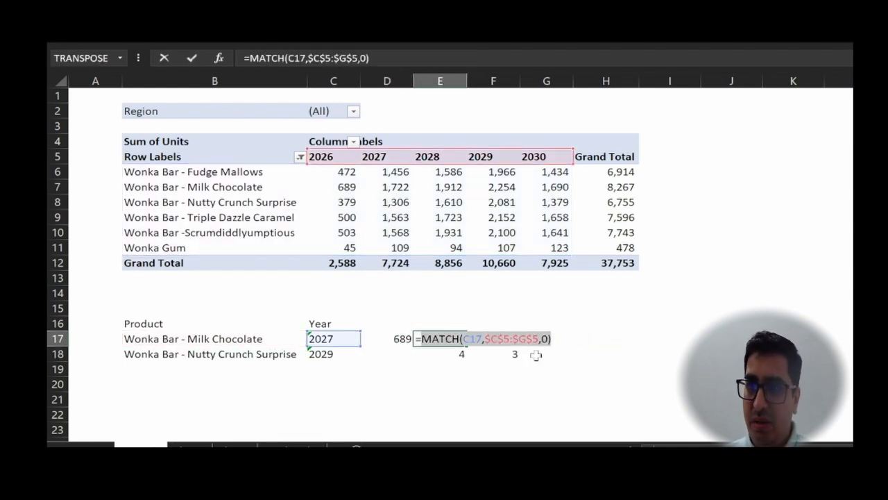
{"action": "key", "text": "ctrl+x"}
{"action": "key", "text": "Return"}
Replace the column number in D17's INDEX formula with the cut expression MATCH(C17,$C$5:$G$5,0).
{"action": "key", "text": "Up"}
{"action": "key", "text": "Left"}
{"action": "key", "text": "F2"}
{"action": "key", "text": "Left"}
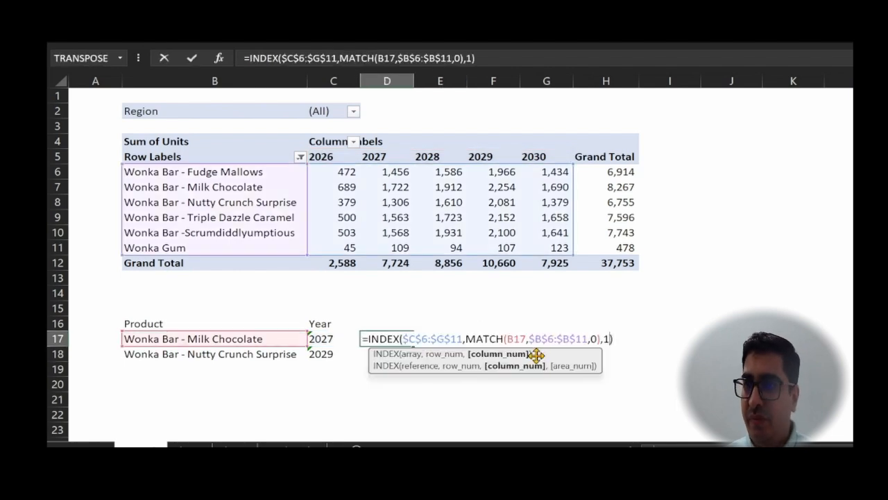
{"action": "key", "text": "ctrl+v"}
{"action": "key", "text": "Return"}
Clear the leftover equals signs from E17:F17.
{"action": "key", "text": "Right"}
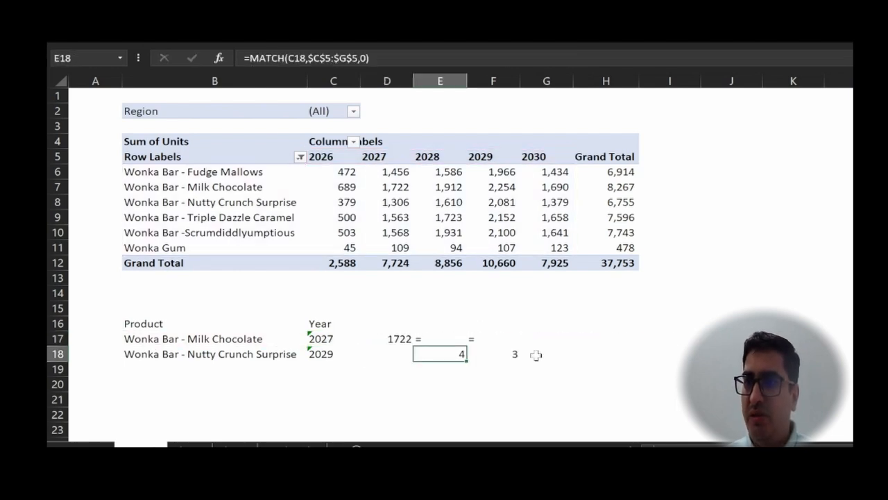
{"action": "key", "text": "Up"}
{"action": "key", "text": "shift+Right"}
{"action": "key", "text": "Escape"}
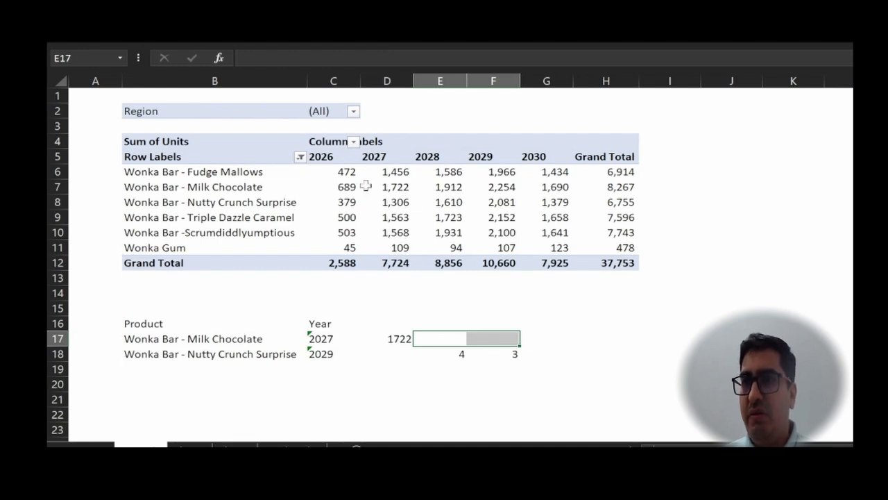
Compare D17's result with the Milk Chocolate units for 2027 in D7, and review the combined formula's references.
{"action": "left_click", "coordinate": [394, 184]}
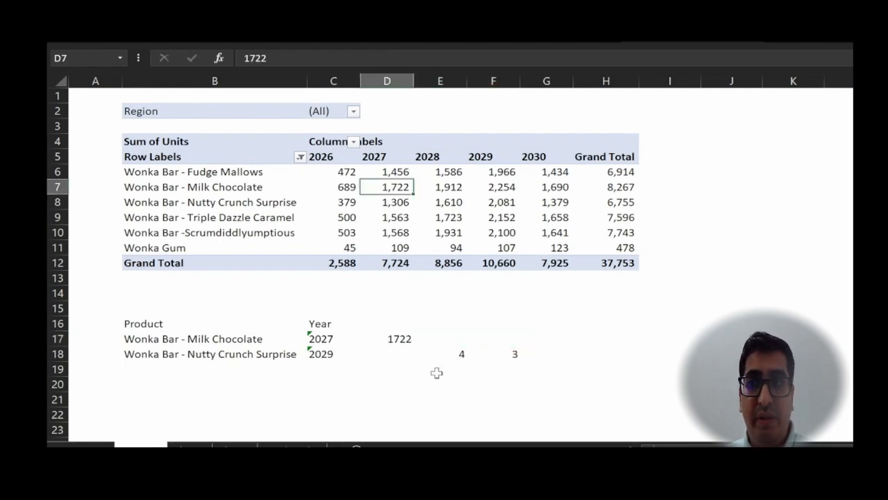
{"action": "left_click", "coordinate": [403, 341]}
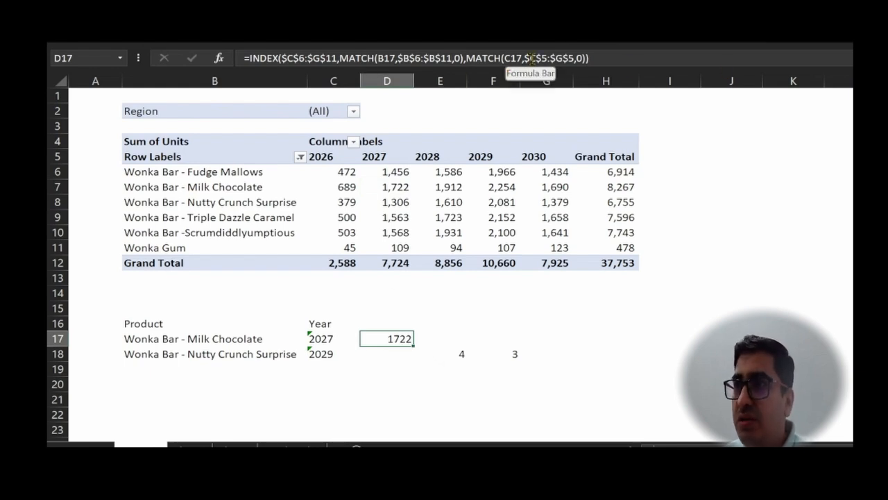
{"action": "key", "text": "F2"}
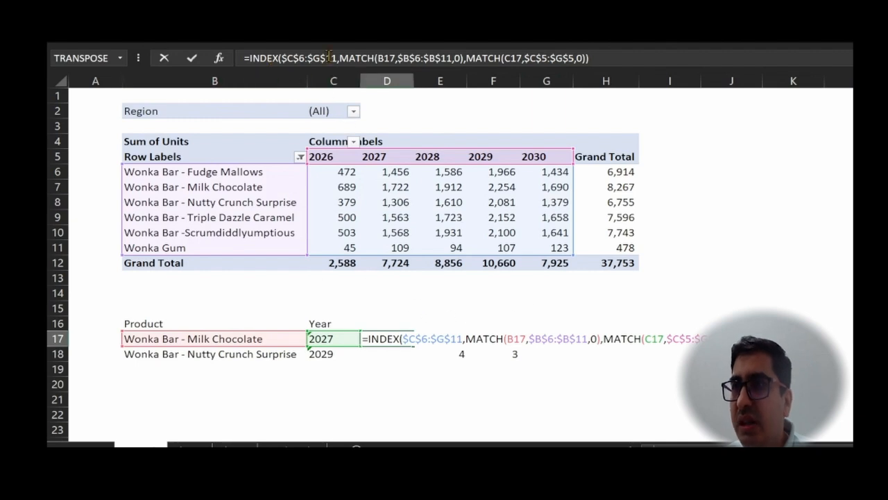
{"action": "key", "text": "ctrl+Return"}
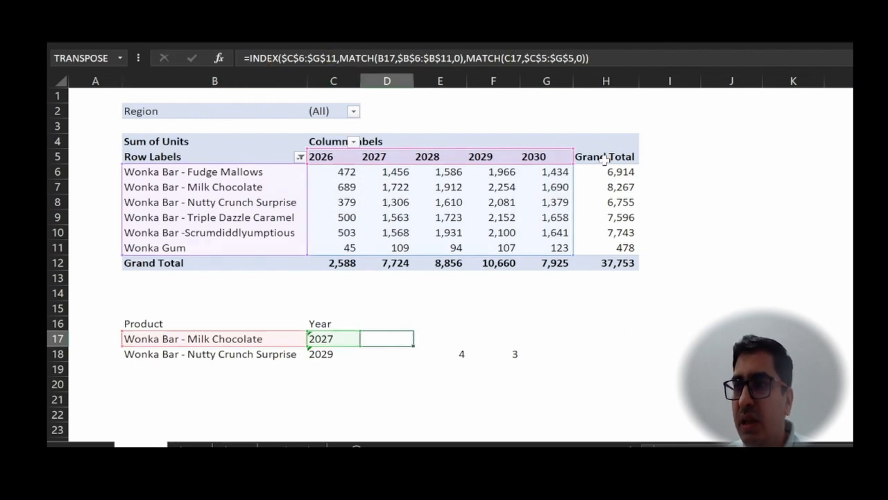
Copy the combined INDEX and MATCH formula from D17 down to D18 and check its references.
{"action": "key", "text": "ctrl+c"}
{"action": "key", "text": "Down"}
{"action": "key", "text": "ctrl+v"}
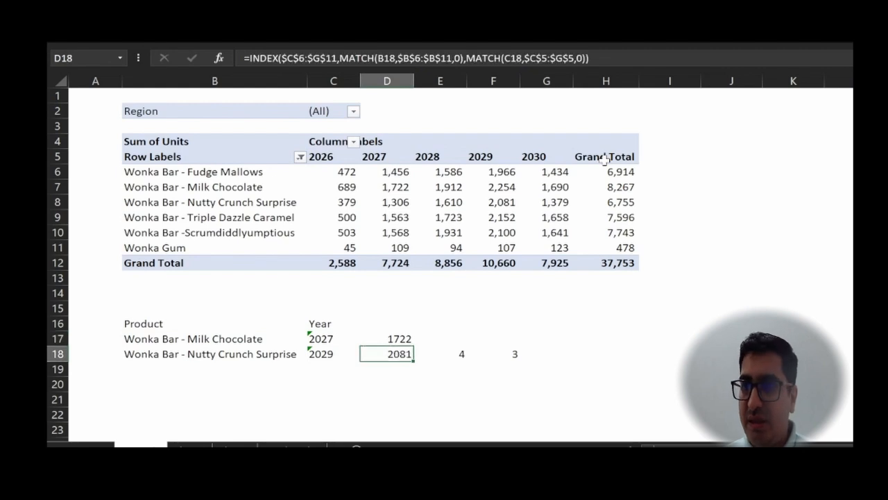
{"action": "key", "text": "F2"}
{"action": "key", "text": "Escape"}
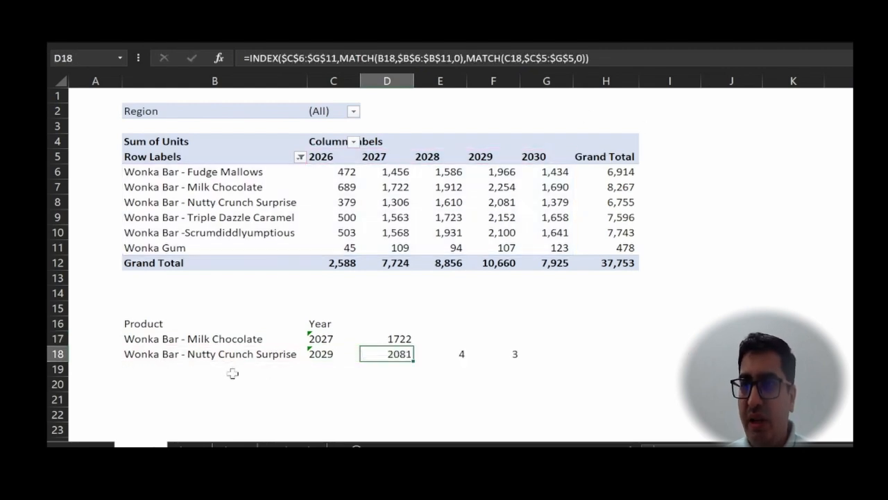
Compare D18's result with the Nutty Crunch Surprise units for 2029 in F8, and review the formula again.
{"action": "left_click", "coordinate": [497, 206]}
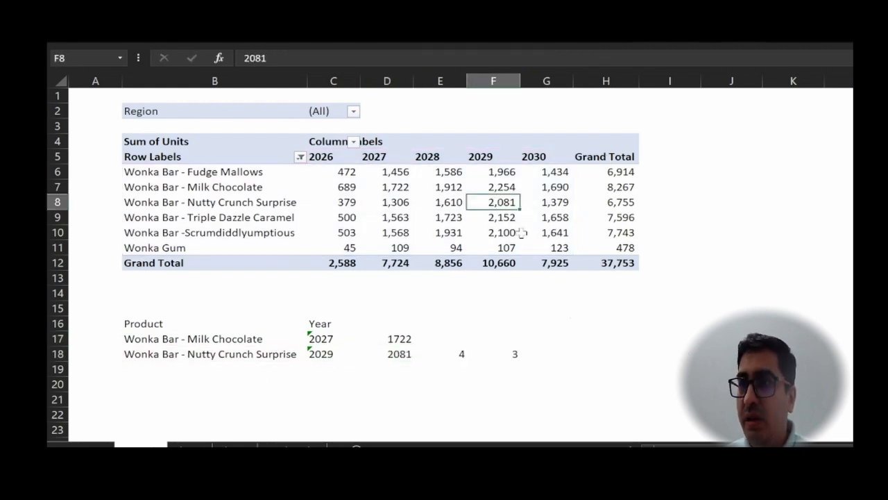
{"action": "left_click", "coordinate": [412, 354]}
{"action": "key", "text": "F2"}
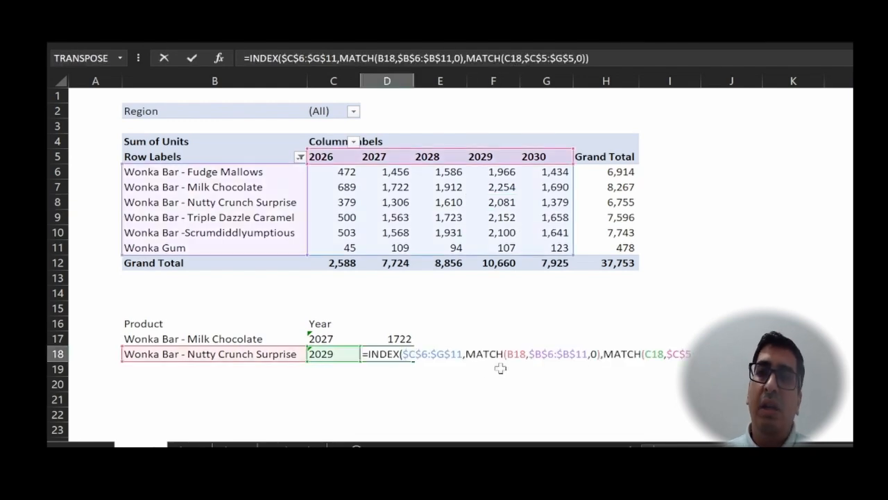
{"action": "key", "text": "Escape"}
Change the lookup year in C18 to 2028, keeping it as text.
{"action": "key", "text": "Left"}
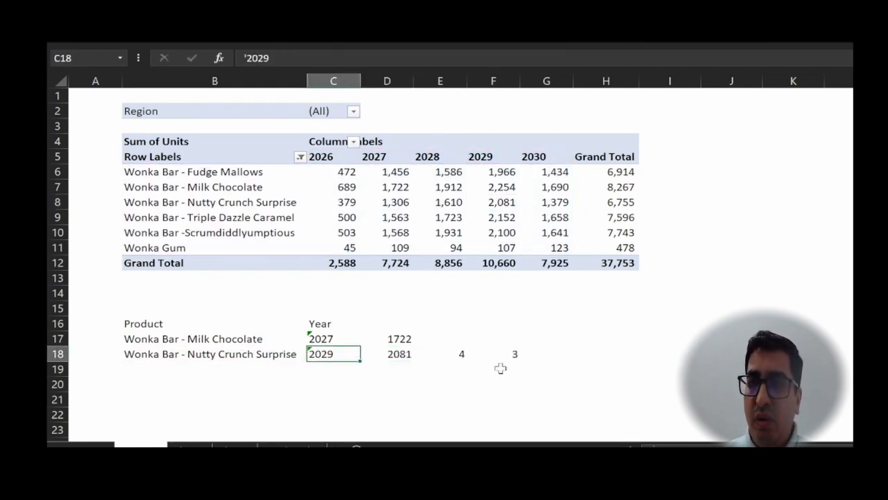
{"action": "key", "text": "F2"}
{"action": "key", "text": "BackSpace"}
{"action": "key", "text": "Return"}
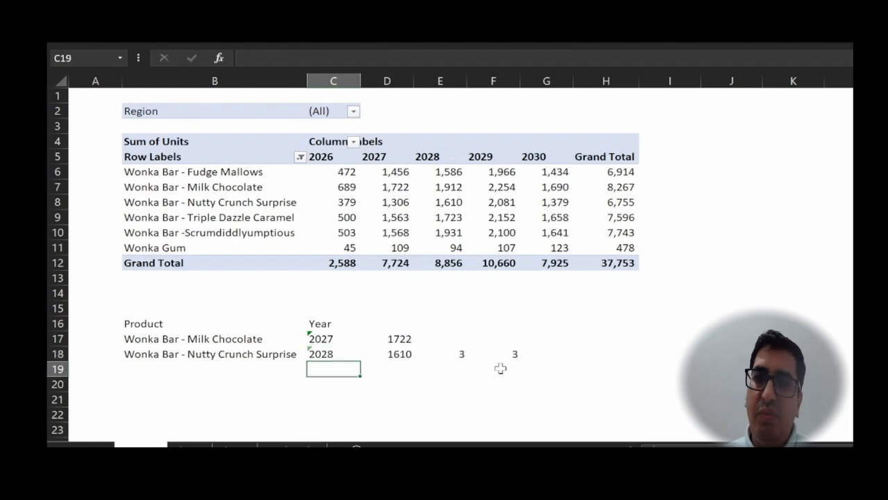
Clear the helper MATCH formulas from E18:F18.
{"action": "key", "text": "Up"}
{"action": "key", "text": "Left"}
{"action": "key", "text": "Up"}
{"action": "key", "text": "Right"}
{"action": "key", "text": "Right"}
{"action": "key", "text": "Down"}
{"action": "key", "text": "Right"}
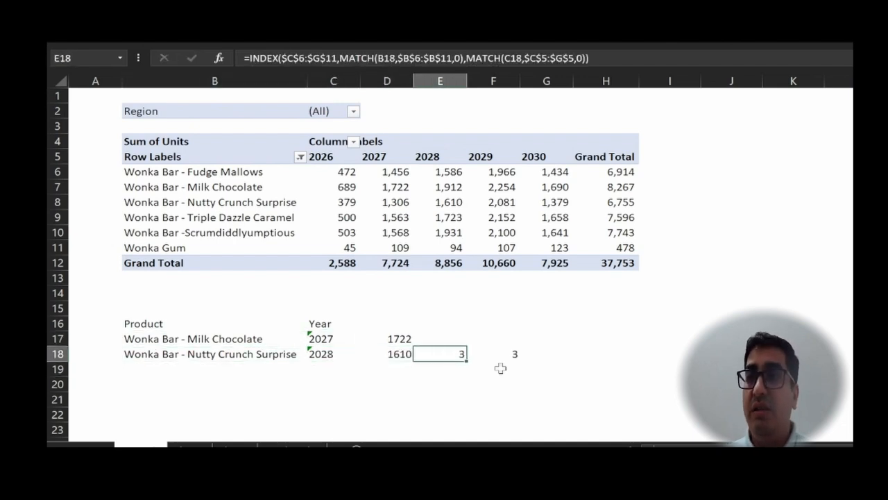
{"action": "key", "text": "Right"}
{"action": "key", "text": "Left"}
{"action": "key", "text": "shift+Right"}
{"action": "key", "text": "Delete"}
{"action": "key", "text": "Left"}
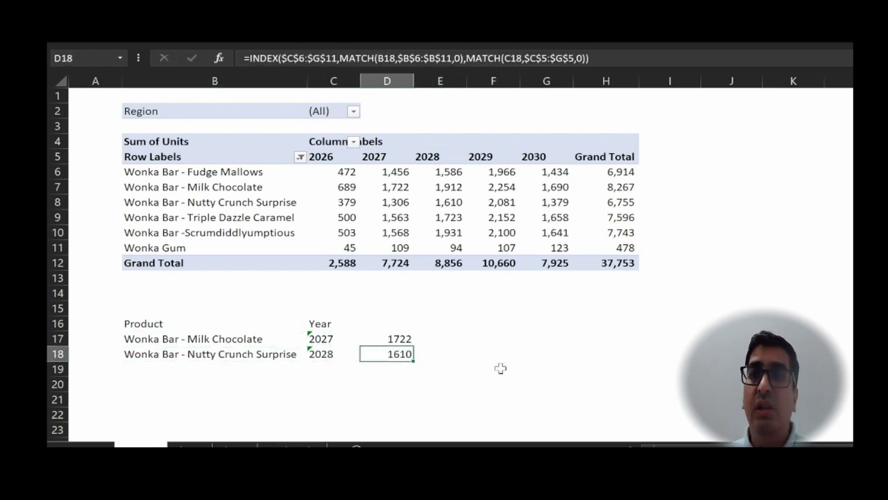
Replace the product in B18 with Wonka Gum, copied from B11 as values only.
{"action": "key", "text": "Up"}
{"action": "key", "text": "Up"}
{"action": "key", "text": "Left"}
{"action": "key", "text": "Up"}
{"action": "key", "text": "Up"}
{"action": "key", "text": "Up"}
{"action": "key", "text": "Up"}
{"action": "key", "text": "Up"}
{"action": "key", "text": "Left"}
{"action": "key", "text": "ctrl+c"}
{"action": "key", "text": "ctrl+Down"}
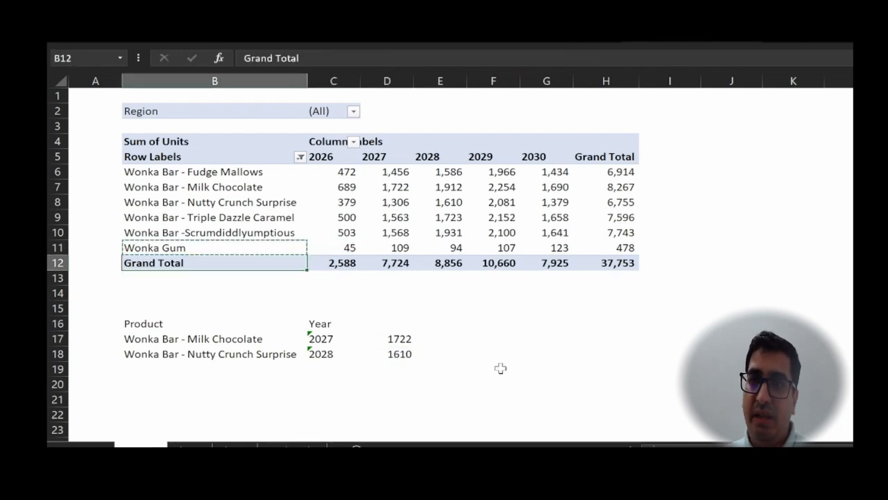
{"action": "key", "text": "ctrl+Down"}
{"action": "key", "text": "ctrl+Down"}
{"action": "key", "text": "ctrl+alt+v"}
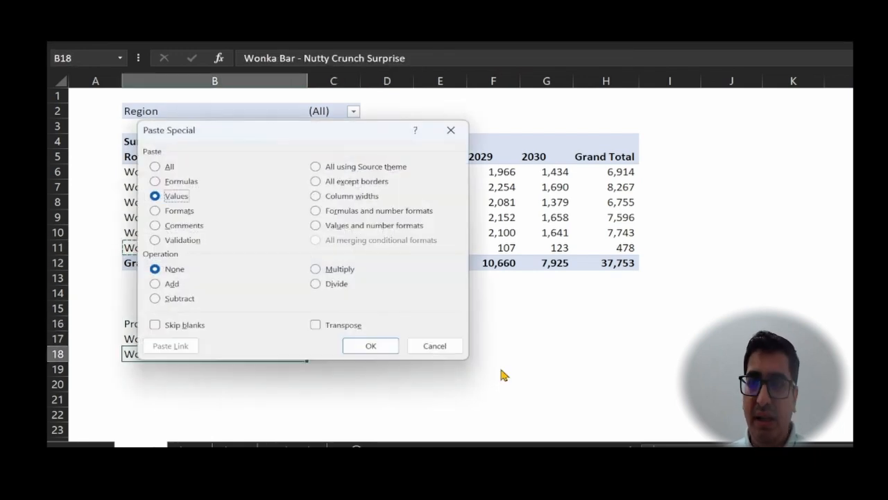
{"action": "key", "text": "Return"}
Review the combined formula's references in D18 for the Wonka Gum lookup.
{"action": "key", "text": "Right"}
{"action": "key", "text": "Right"}
{"action": "key", "text": "Right"}
{"action": "key", "text": "Left"}
{"action": "key", "text": "F2"}
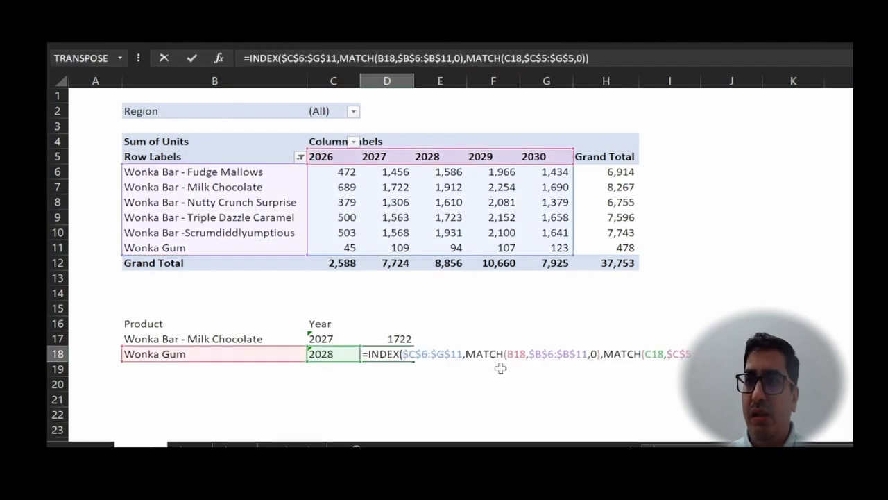
{"action": "key", "text": "ctrl+Return"}
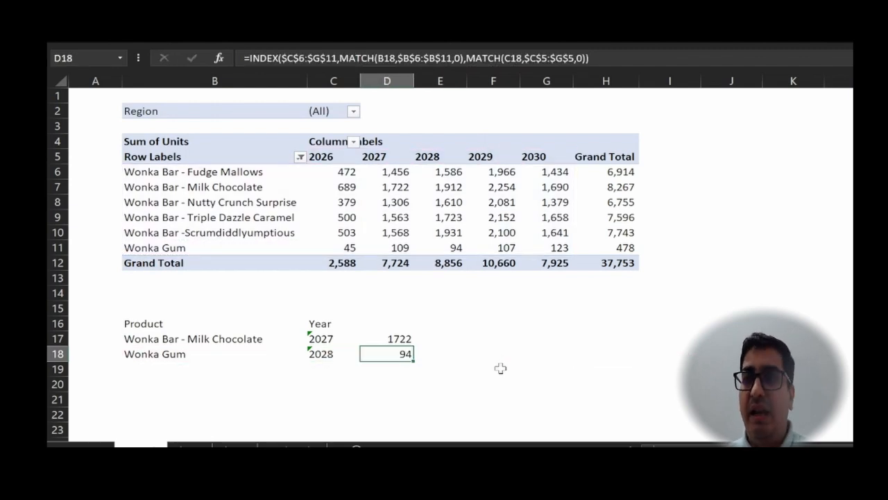
{"action": "key", "text": "alt"}
{"action": "left_click", "coordinate": [500, 368]}
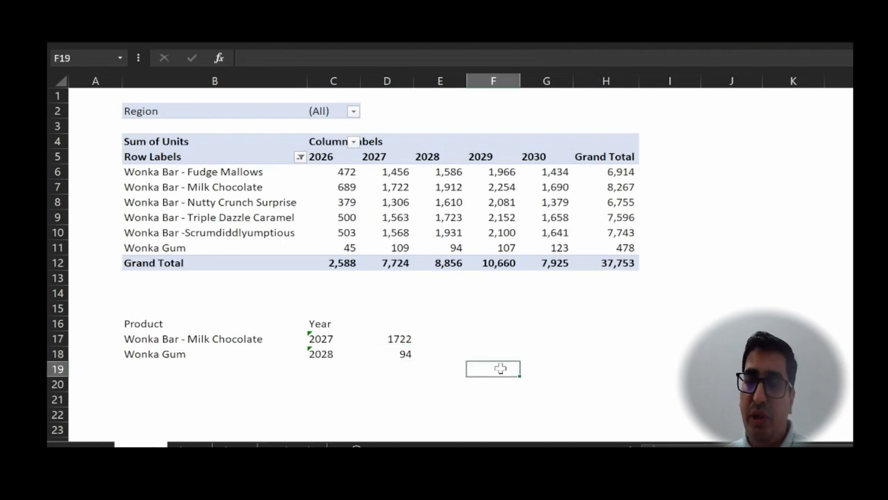
{"action": "key", "text": "alt+Tab"}
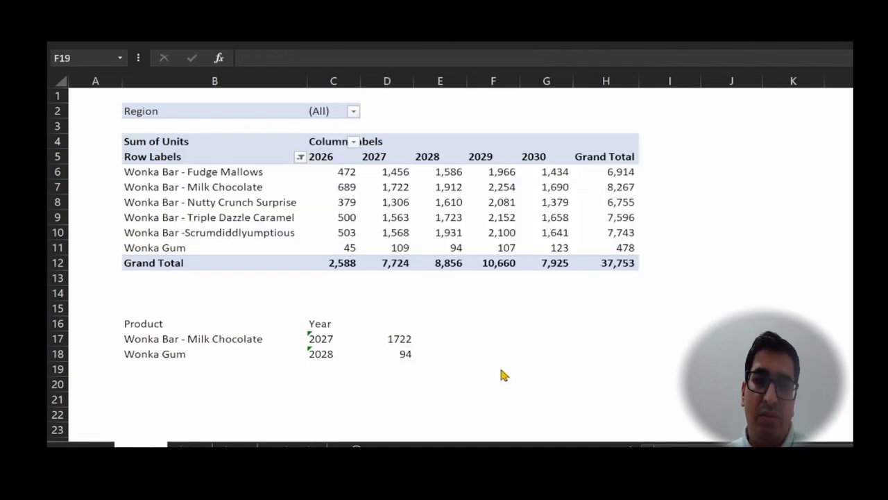